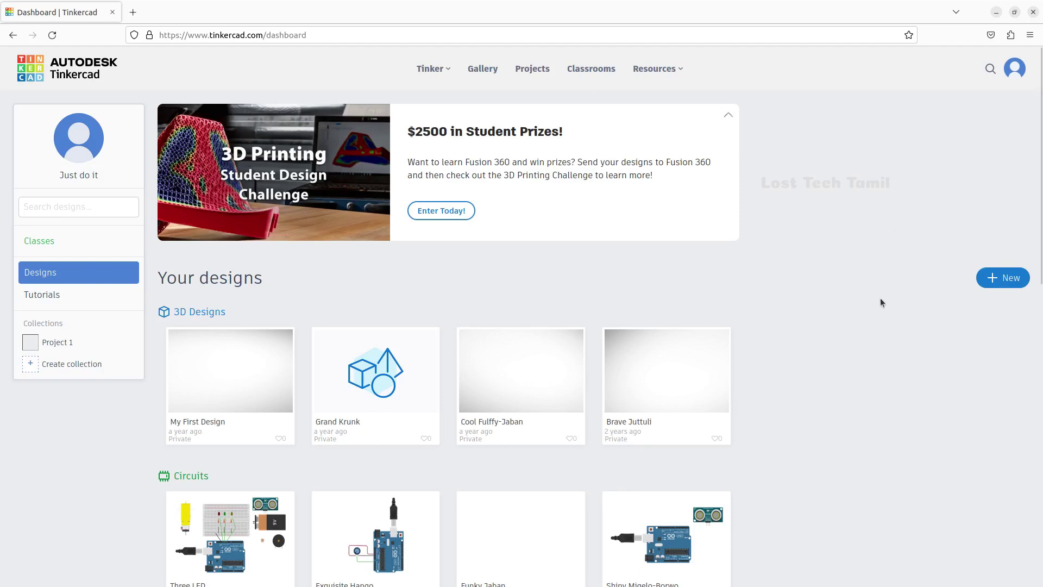
Create a new circuit design from the dashboard.
scroll(288, 227, "down", 2)
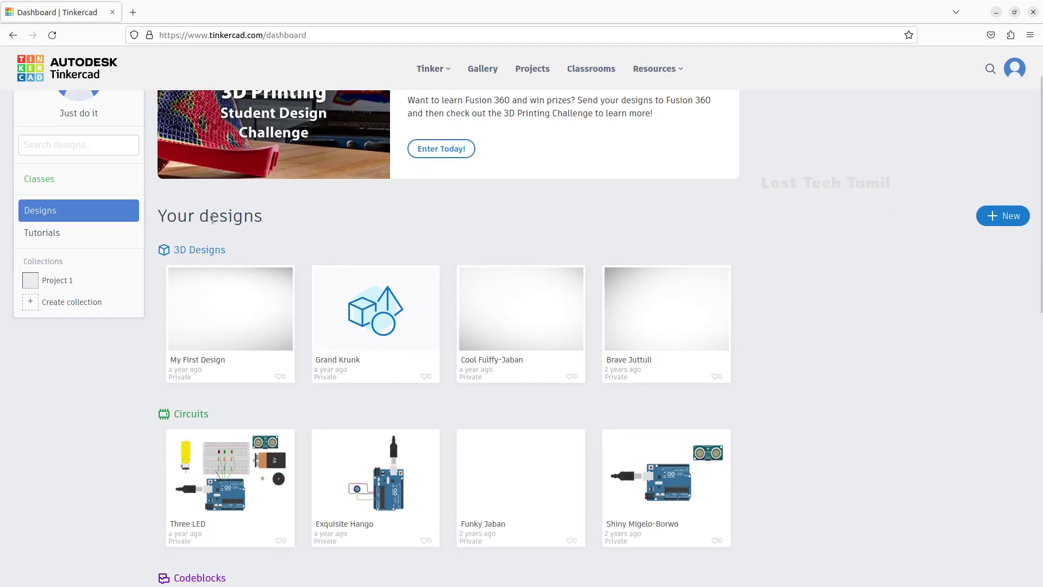
scroll(286, 358, "down", 4)
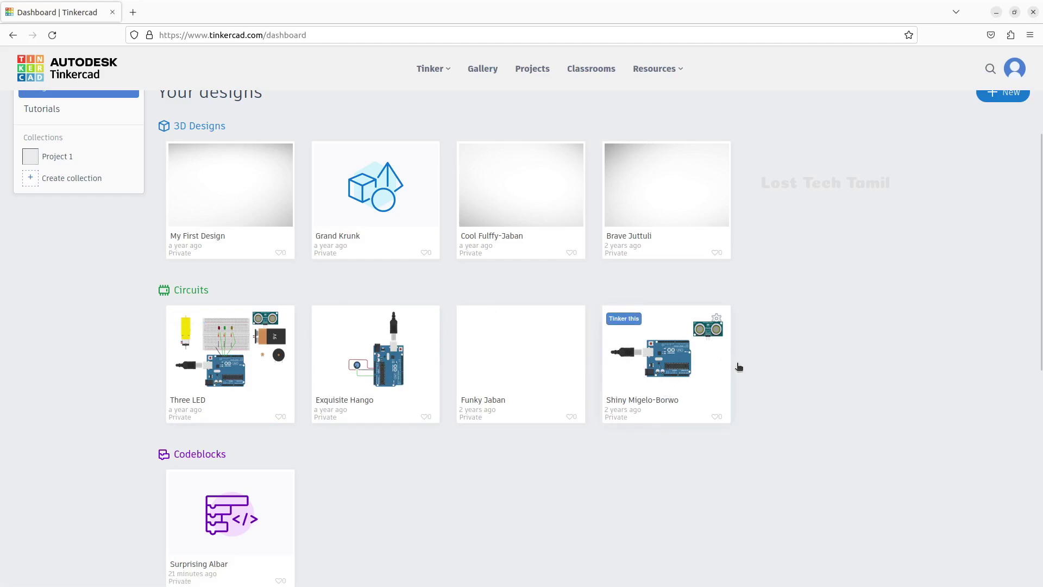
scroll(760, 374, "up", 3)
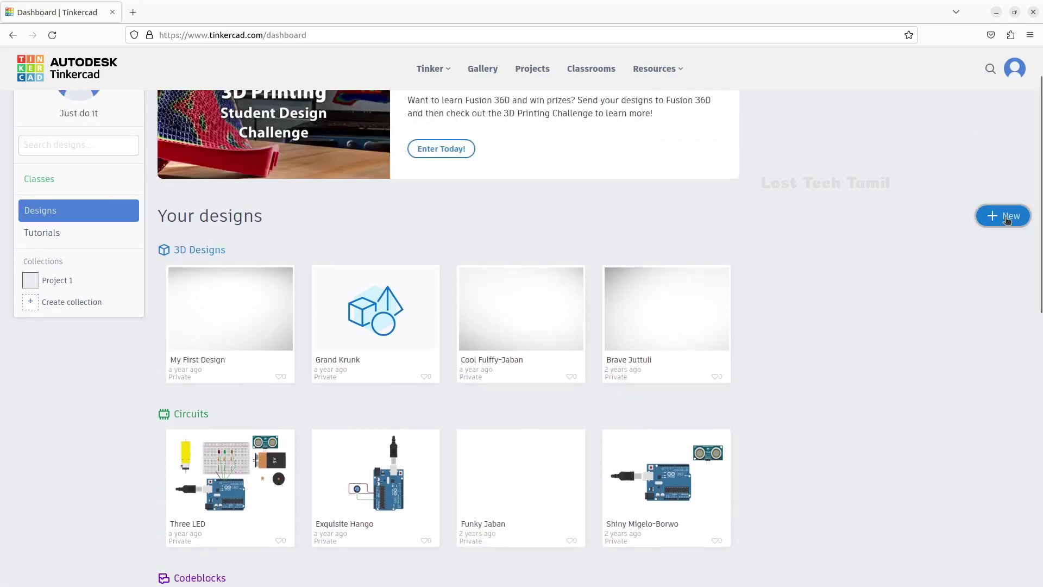
left_click(1006, 219)
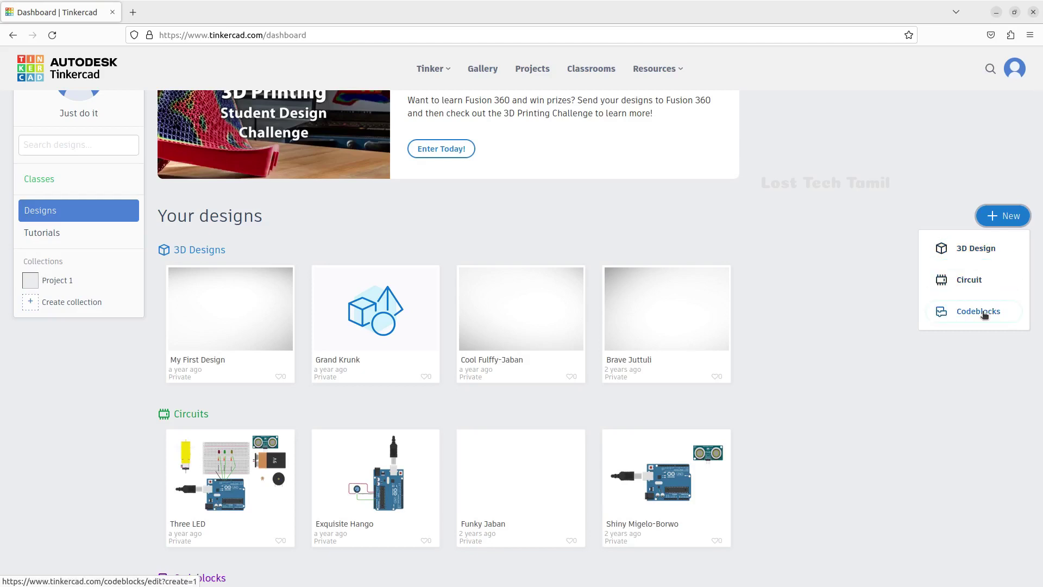
left_click(966, 285)
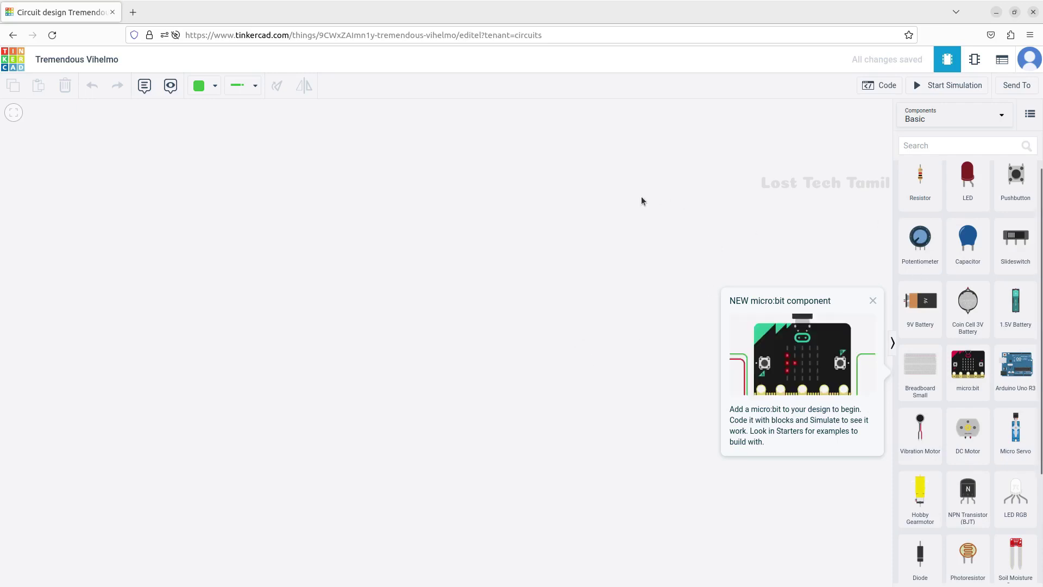
Dismiss the micro:bit notice and rename the circuit design as "Intro to Tinkercad Platform".
left_click(162, 209)
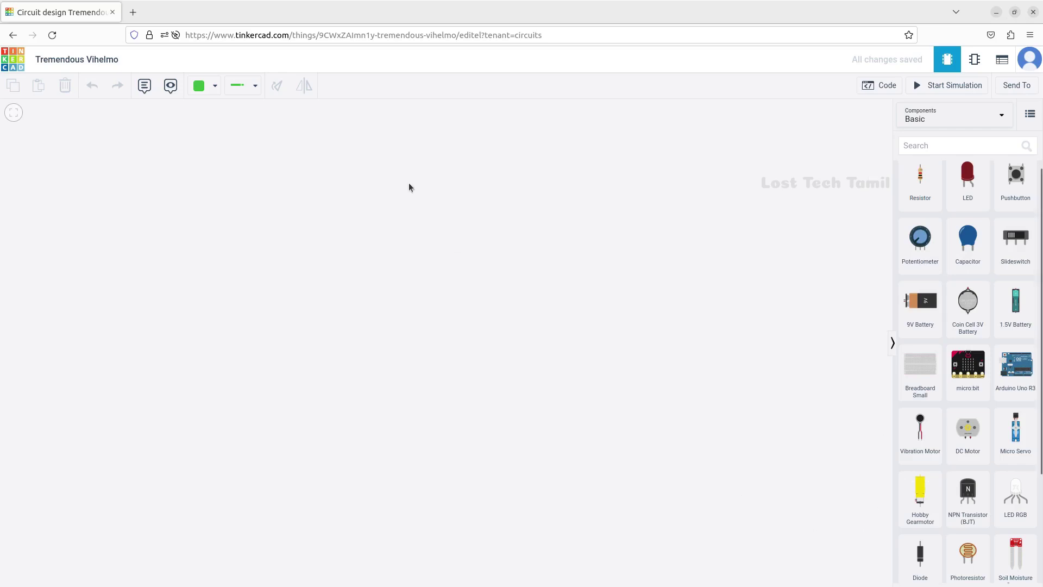
left_click(54, 63)
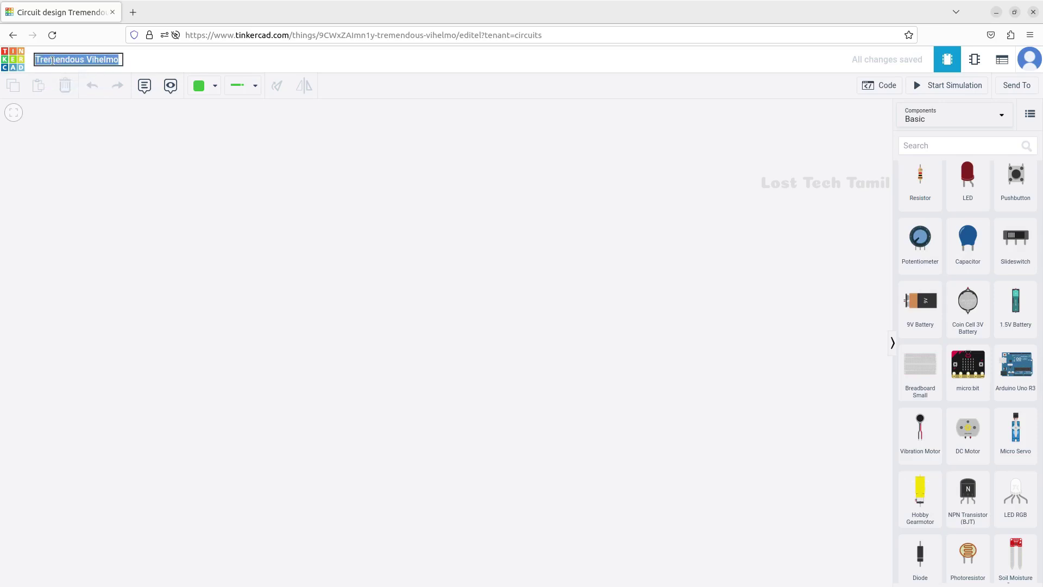
type("Inte")
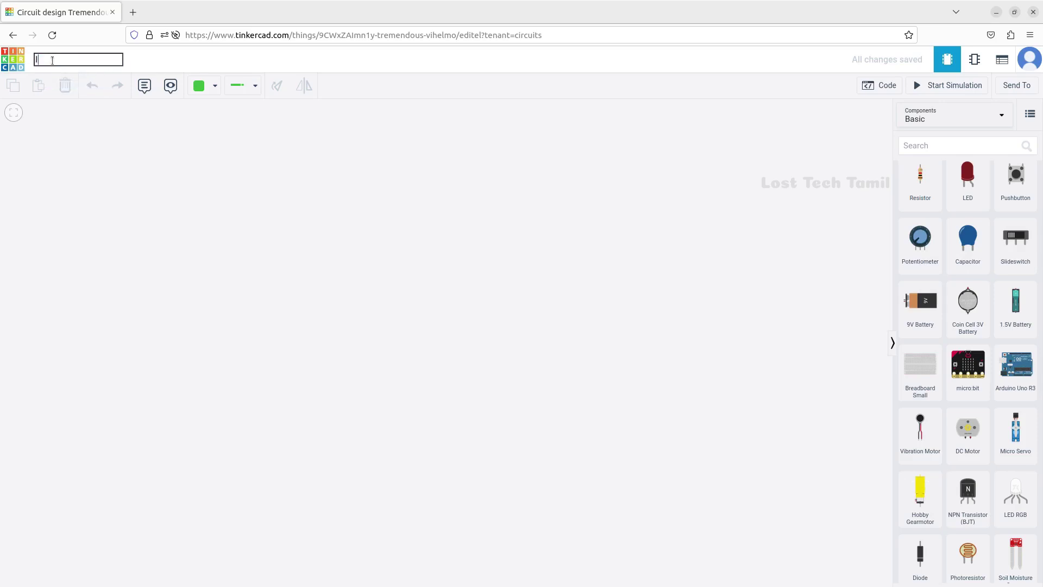
key("BackSpace")
type("ro to PlatformTinker cad")
left_click(184, 180)
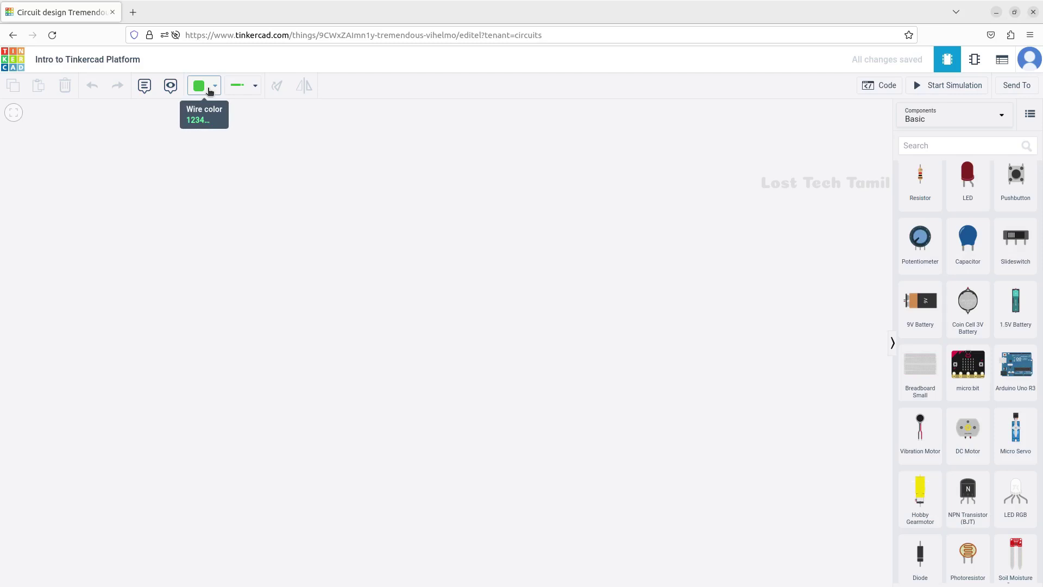
Look at the available wire types and the code view of the empty circuit, and return to the component library.
left_click(254, 88)
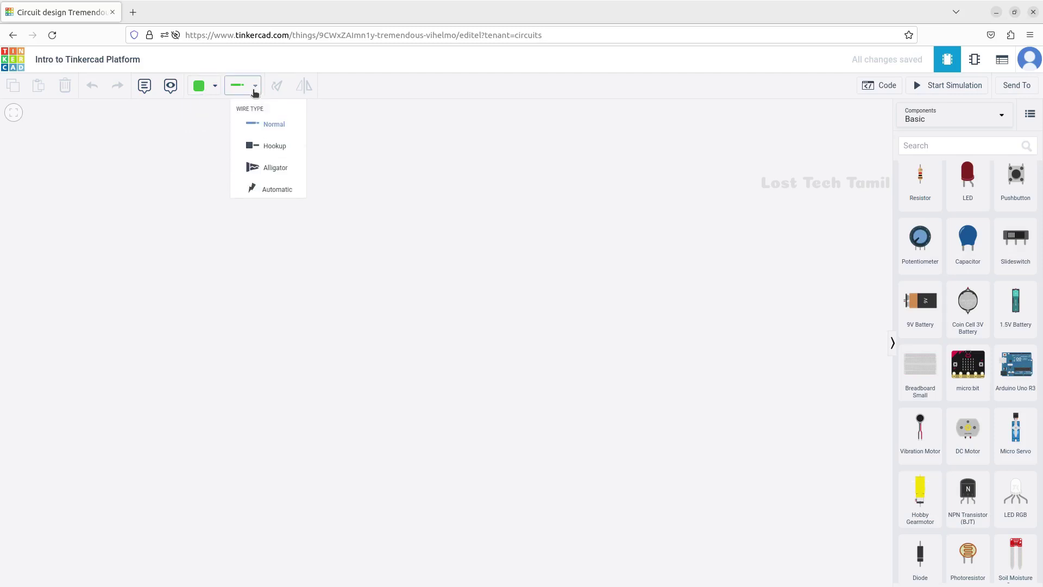
left_click(214, 87)
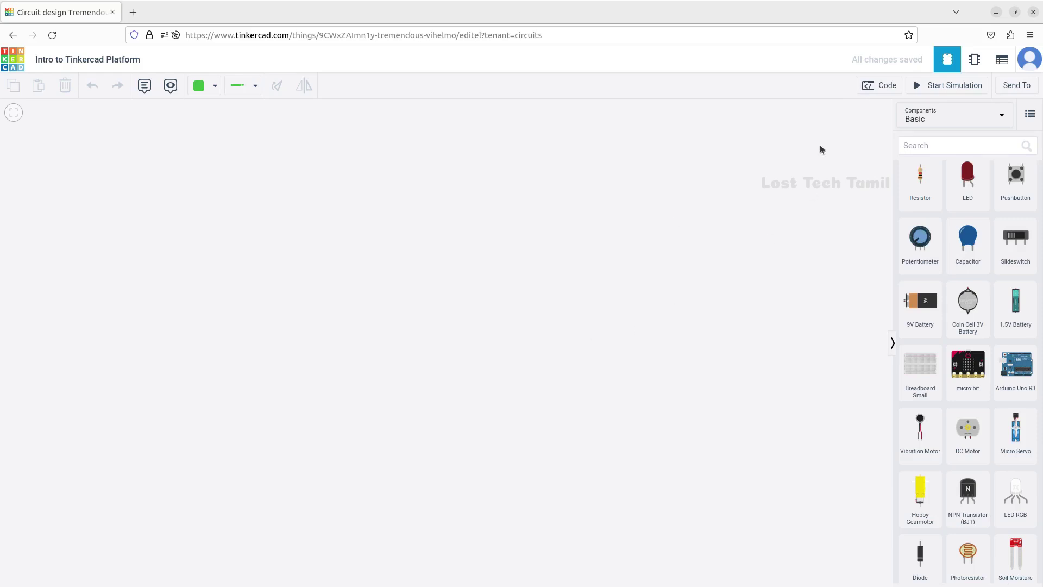
left_click(875, 85)
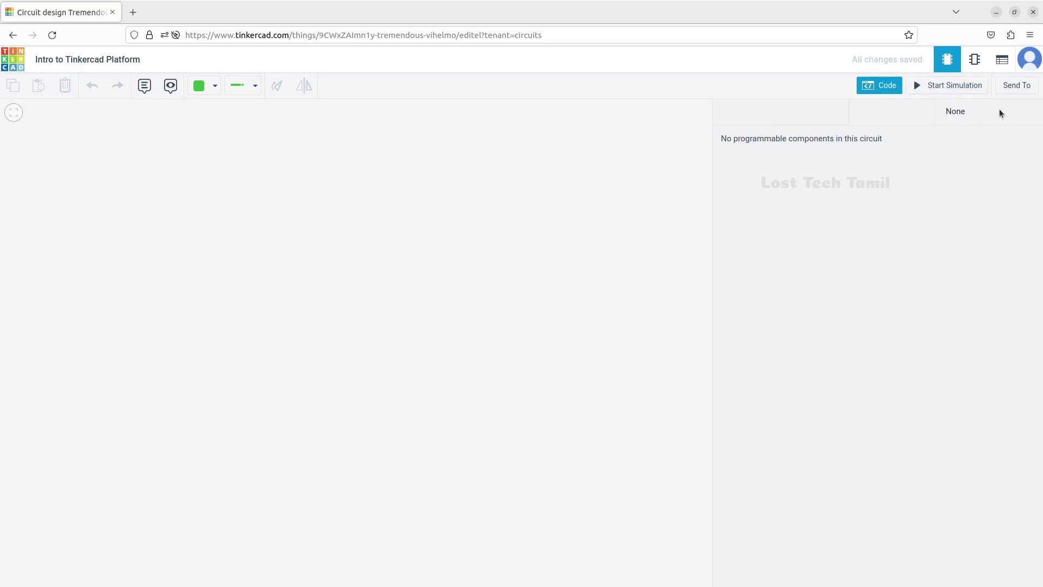
left_click(878, 85)
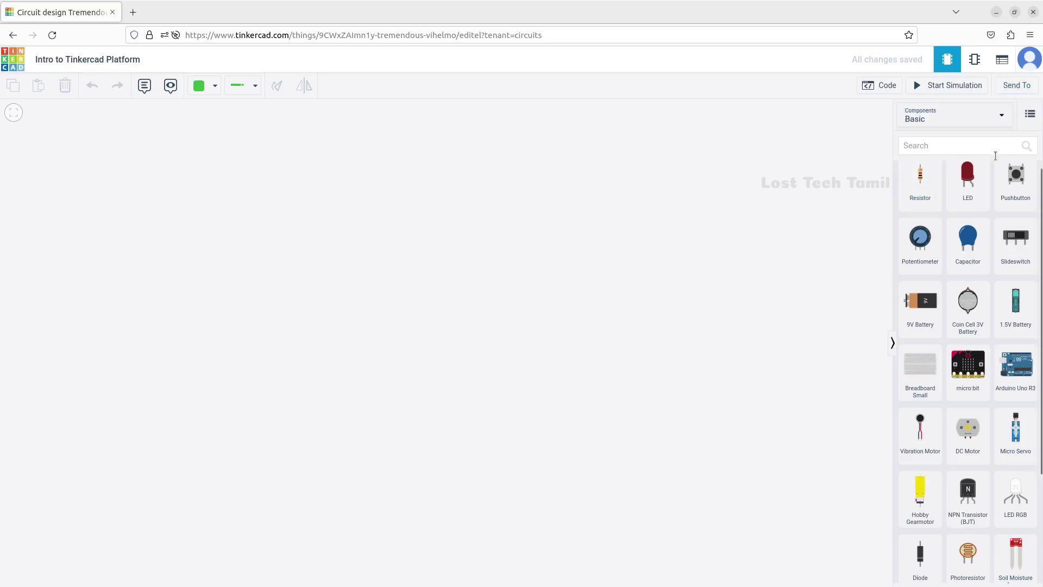
Examine the basic components in the library, first as a grid and then as a list with descriptions.
scroll(975, 295, "up", 1)
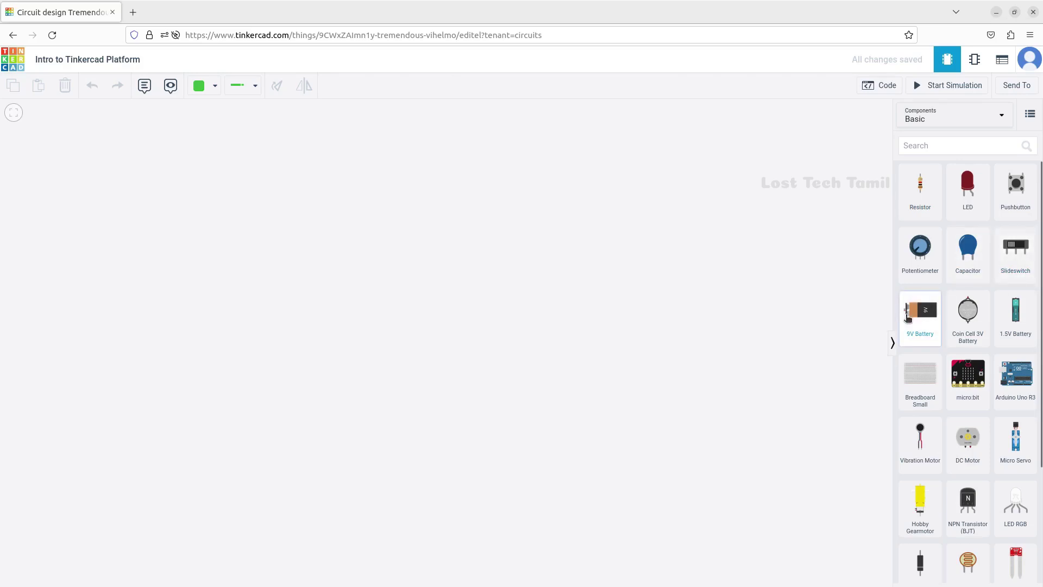
scroll(969, 307, "down", 3)
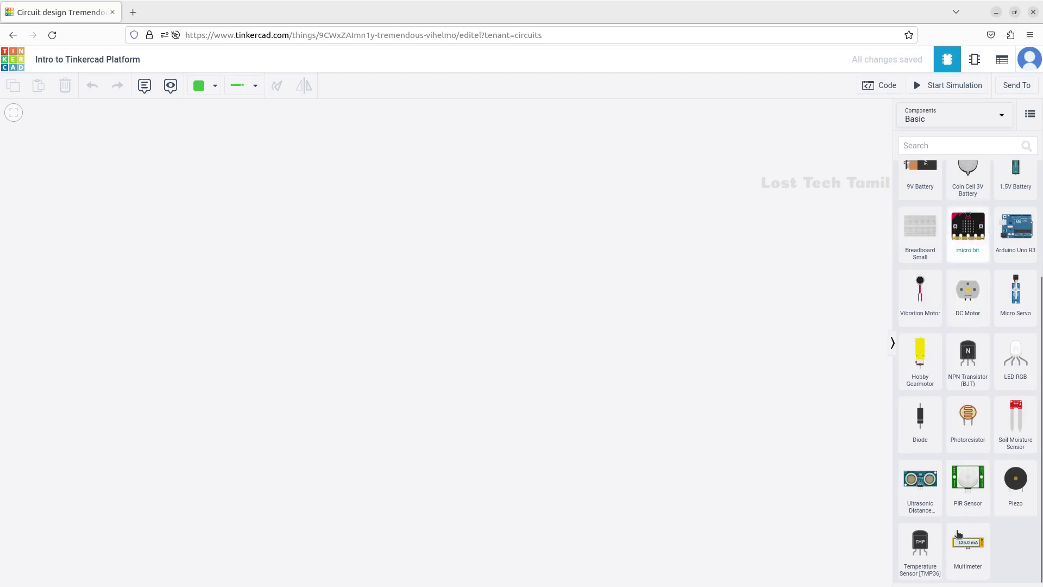
scroll(972, 217, "up", 3)
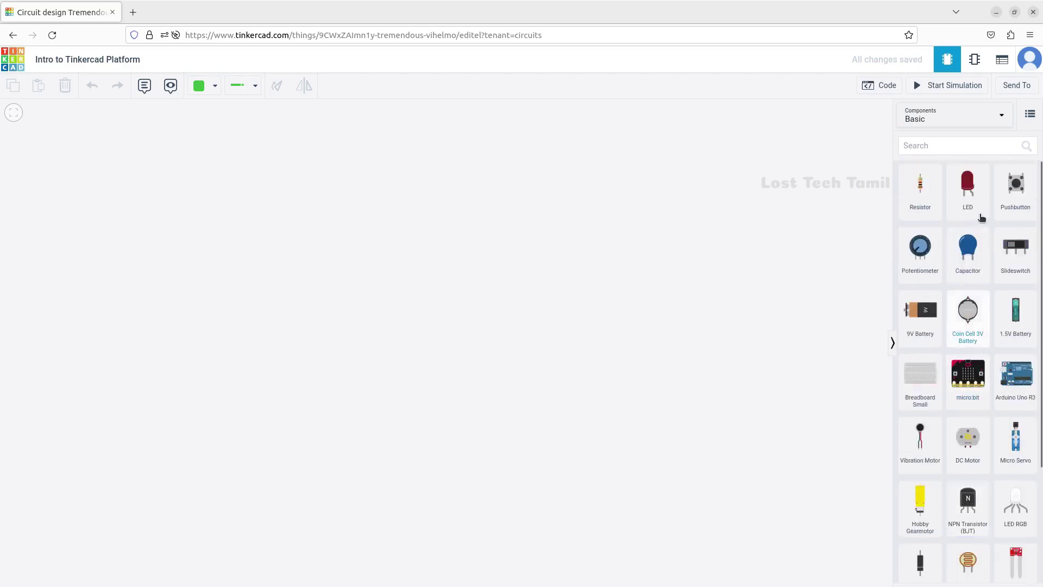
left_click(1030, 116)
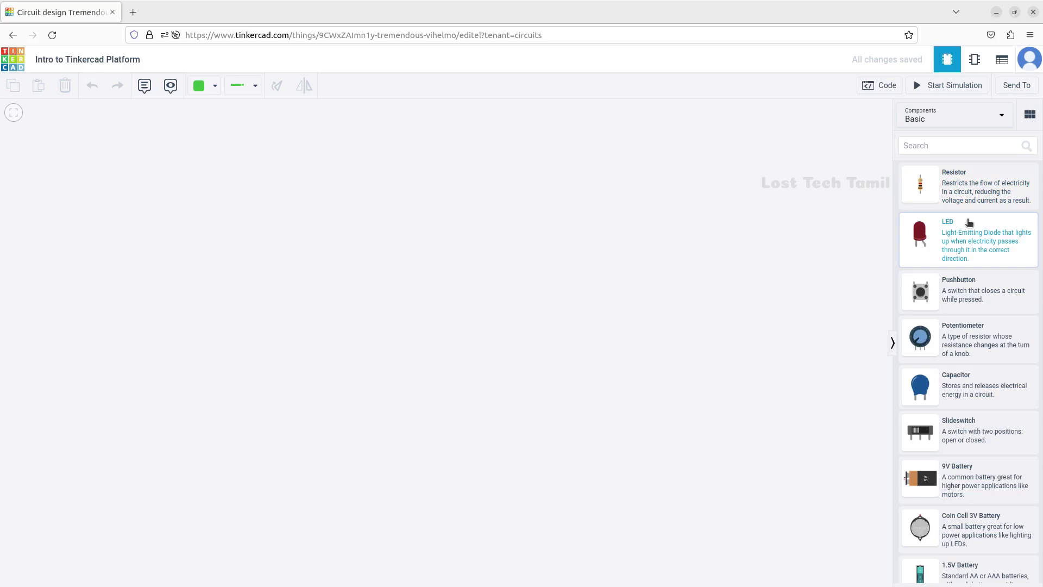
scroll(969, 222, "down", 5)
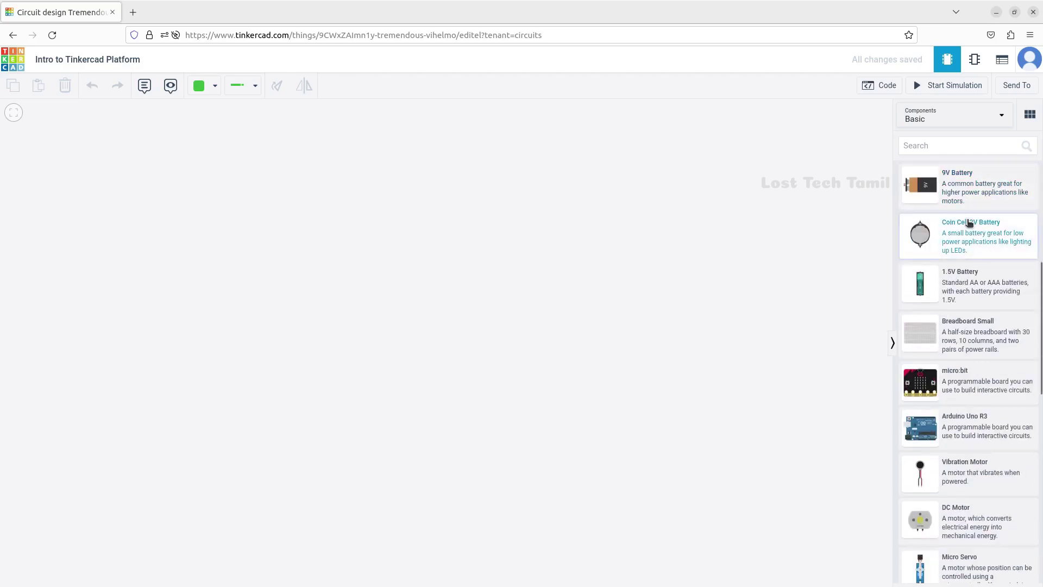
scroll(969, 222, "down", 6)
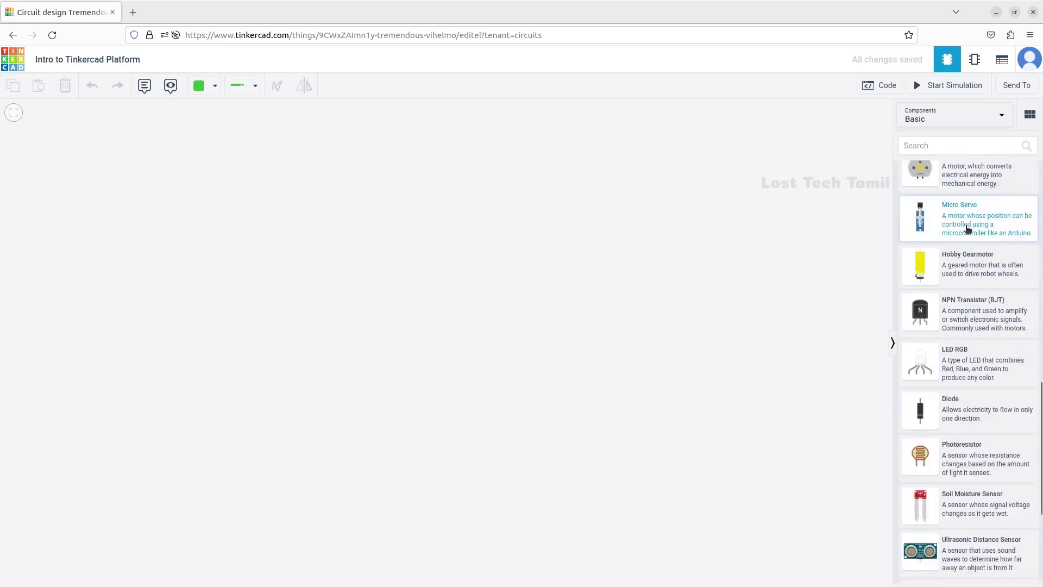
scroll(967, 227, "down", 3)
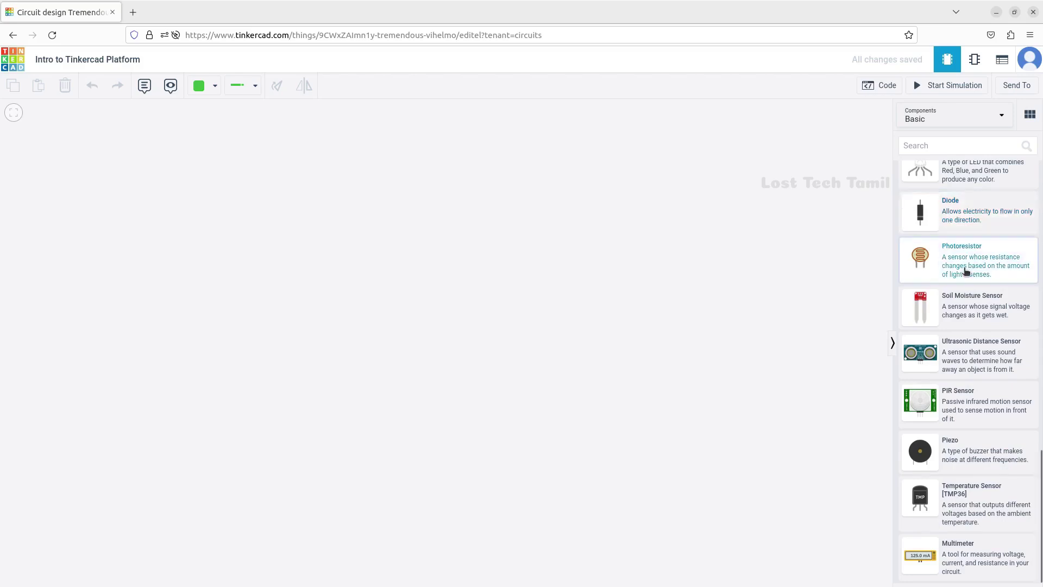
scroll(949, 241, "up", 14)
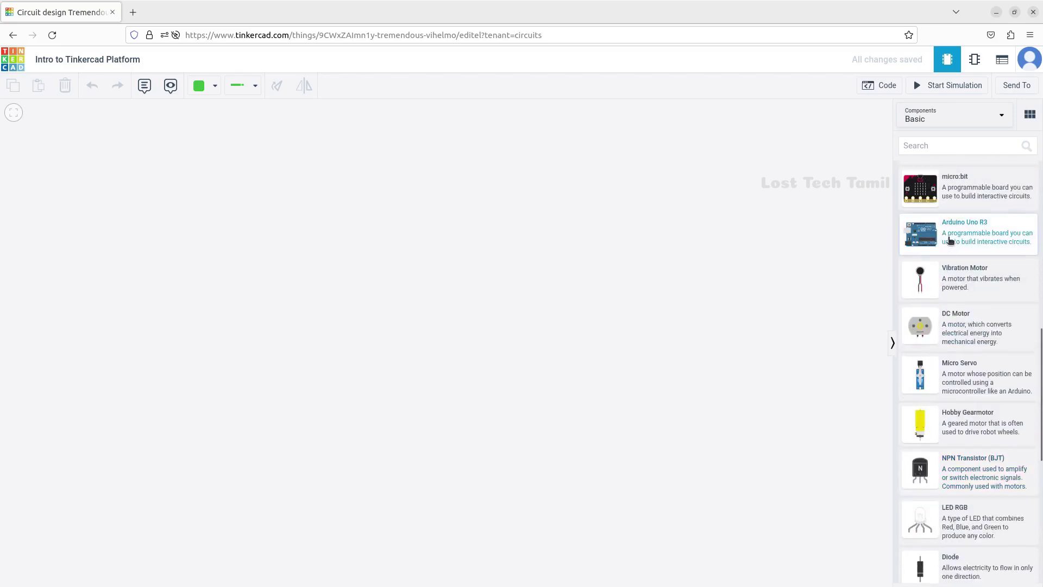
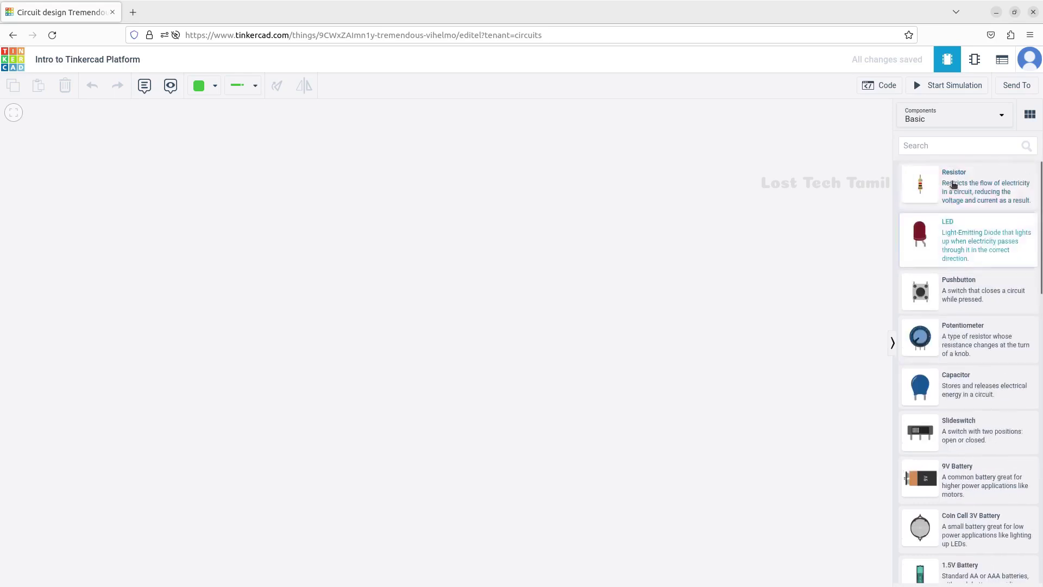
Show the Arduino starters in the library, switch back to the grid layout and look through the starter circuits.
left_click(926, 113)
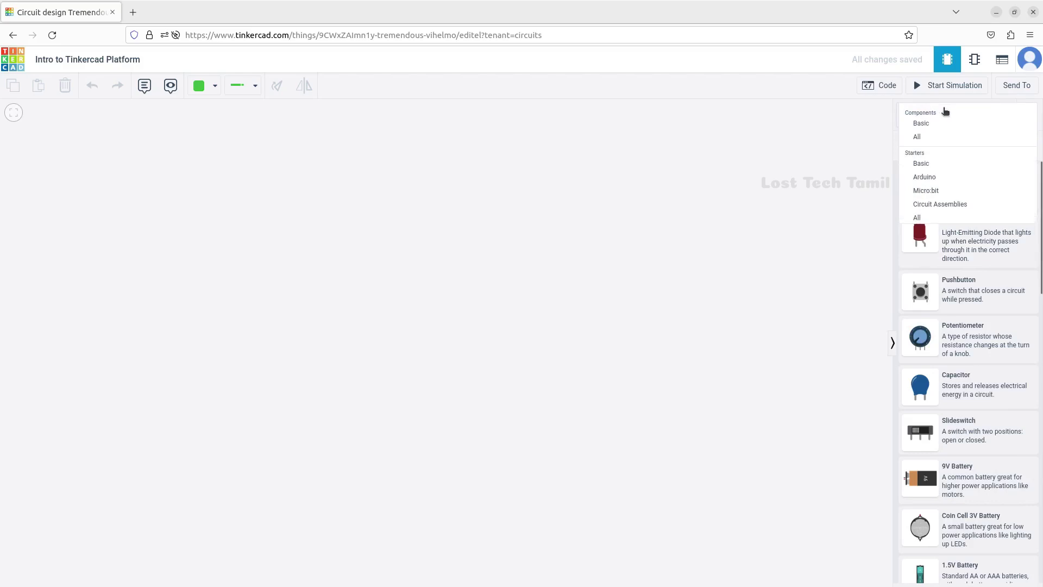
left_click(931, 179)
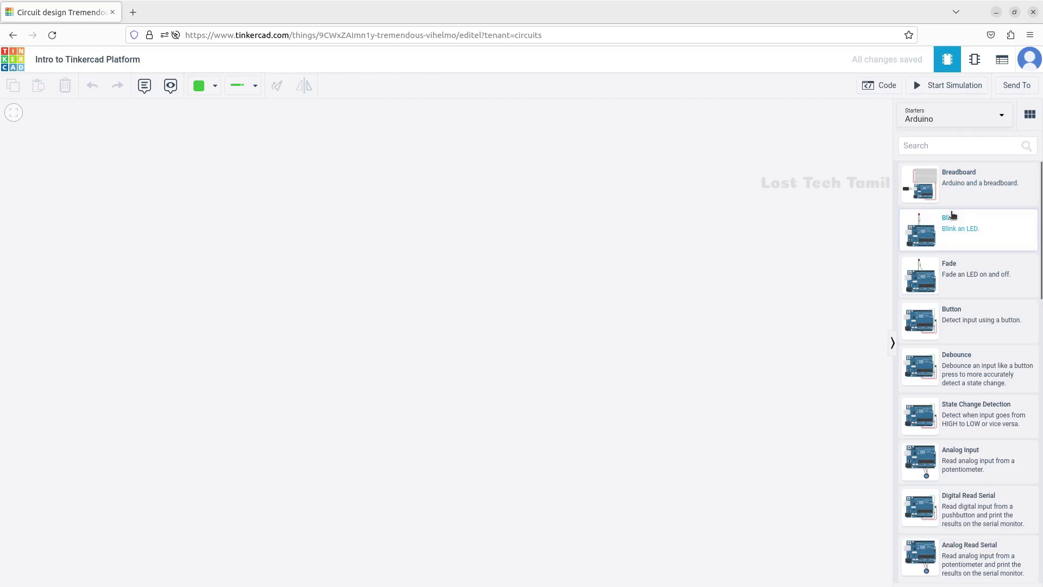
left_click(1029, 114)
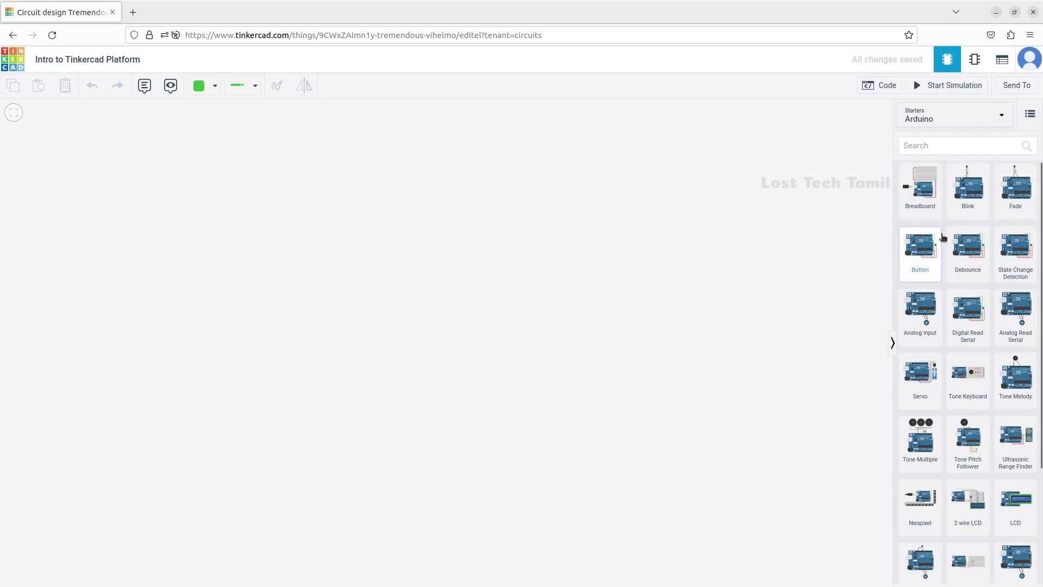
scroll(941, 239, "down", 3)
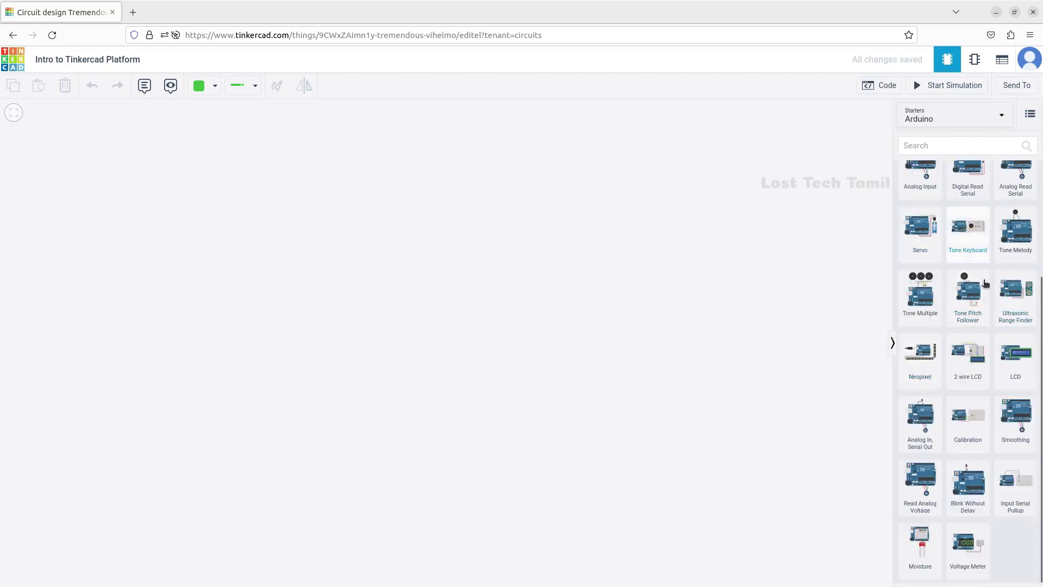
scroll(973, 306, "up", 3)
Look at the micro:bit starters and the Circuit Assemblies starters in the library.
left_click(975, 118)
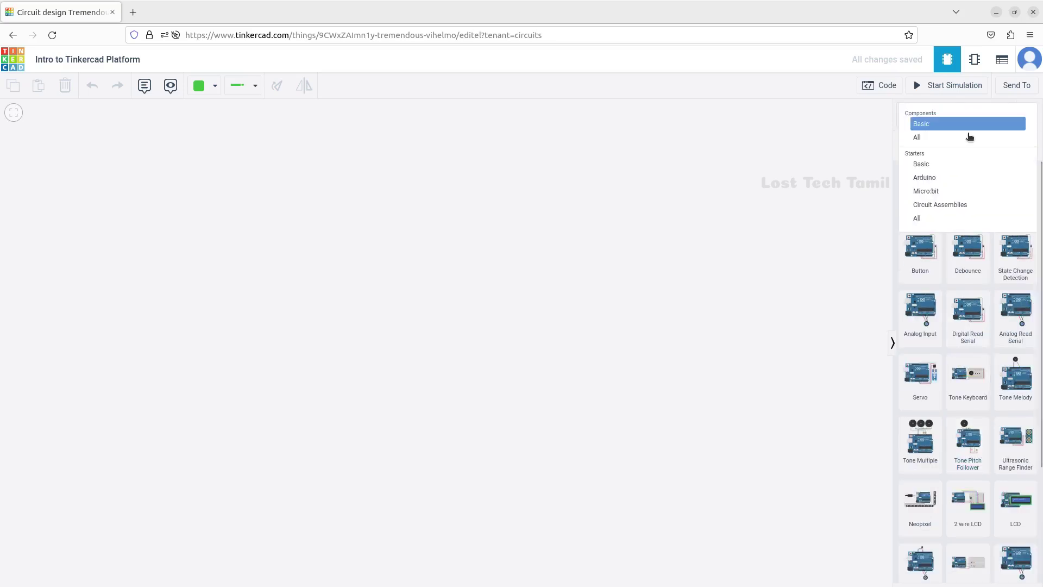
left_click(983, 191)
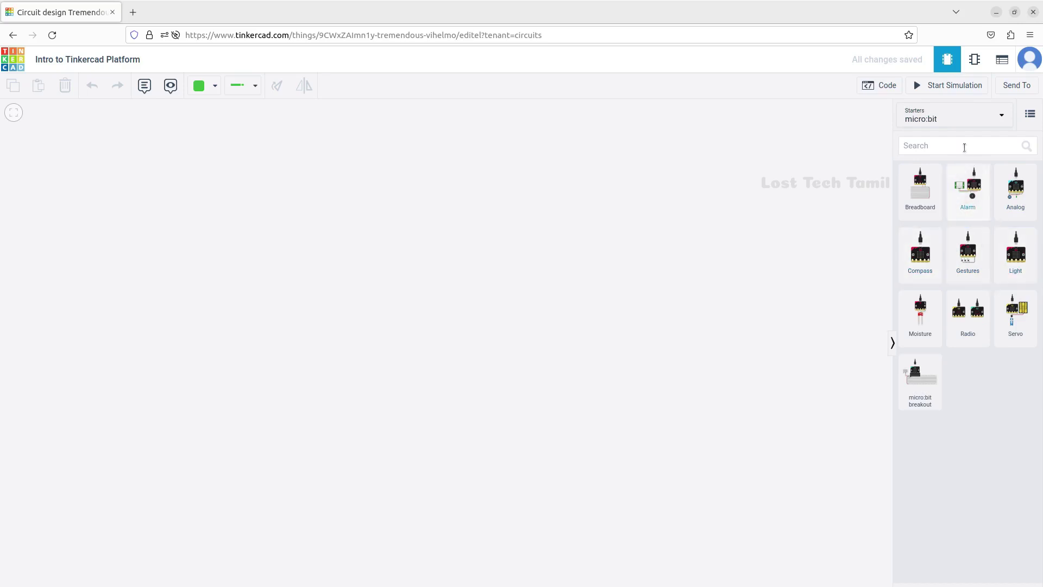
left_click(962, 122)
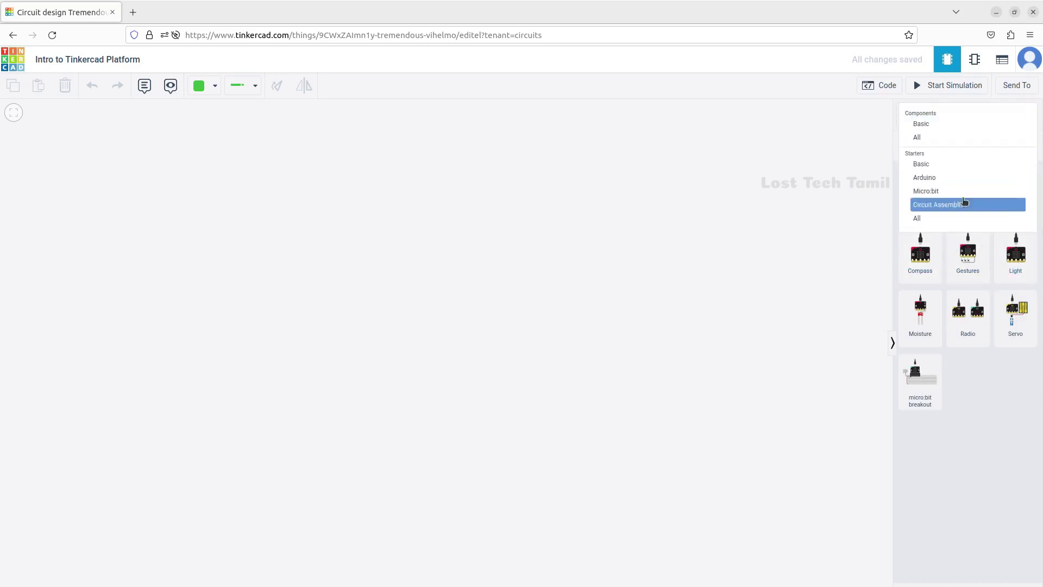
left_click(970, 210)
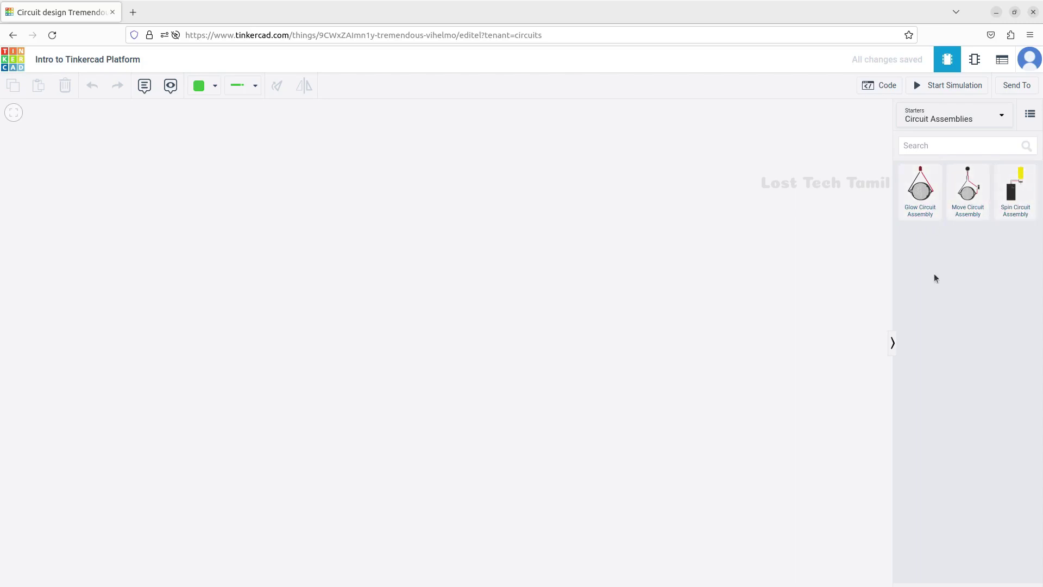
left_click(987, 120)
left_click(964, 291)
Return to the basic components, place a resistor on the canvas and set its resistance to 10 kΩ.
left_click(966, 116)
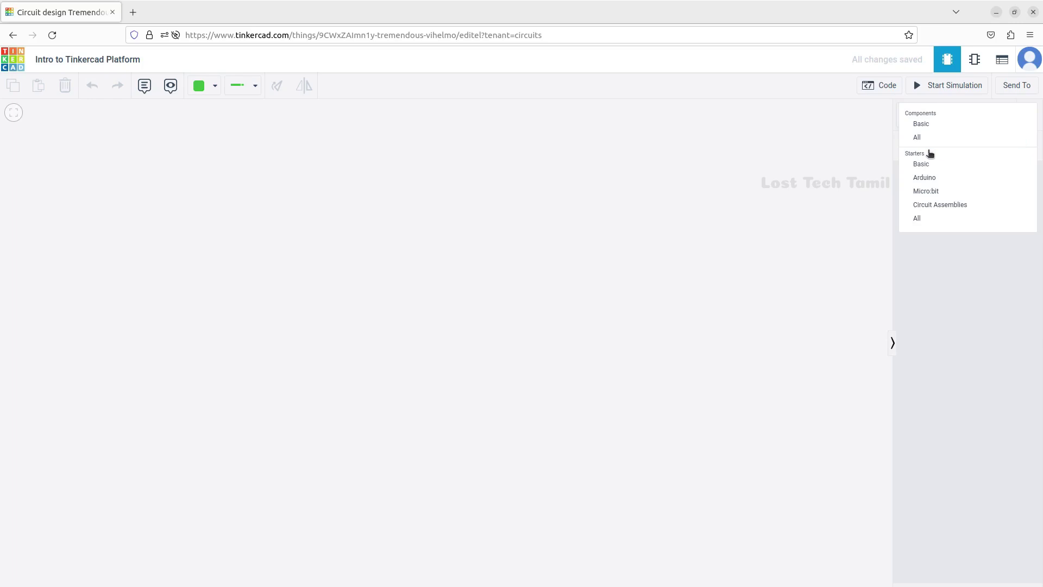
left_click(923, 124)
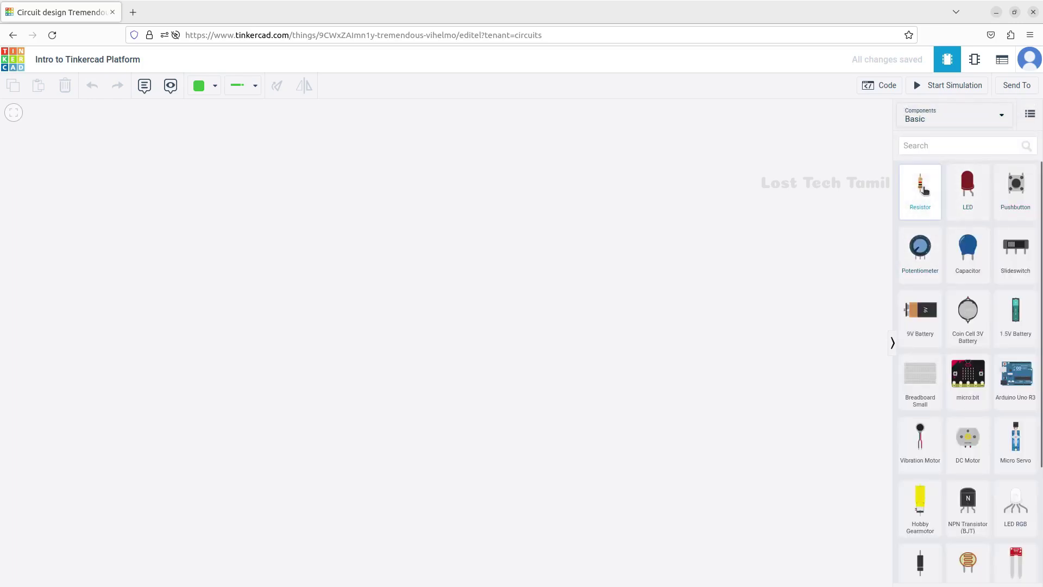
left_click_drag(923, 189, 417, 270)
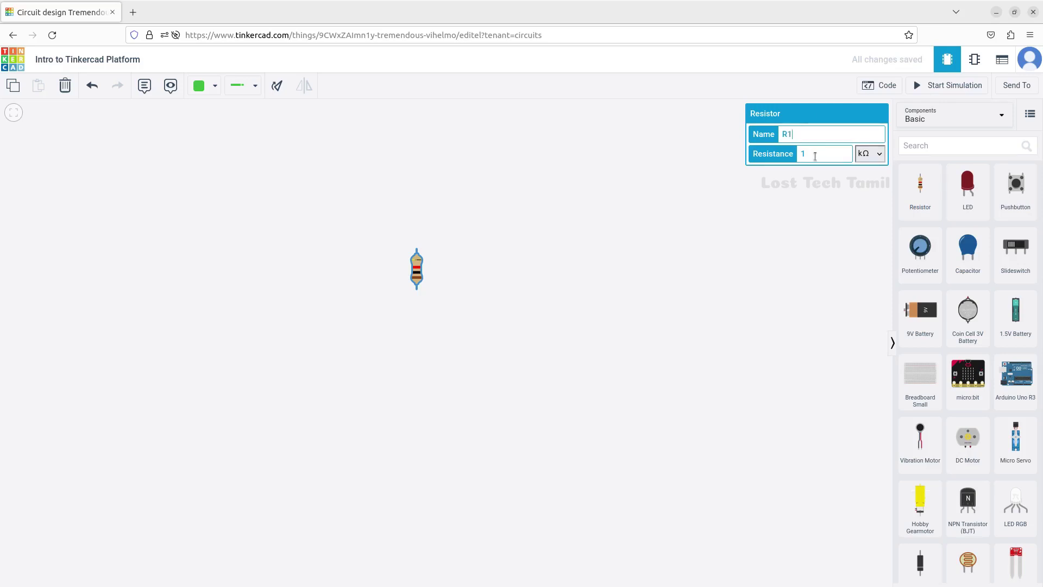
double_click(815, 153)
left_click(817, 153)
type("0")
left_click(633, 272)
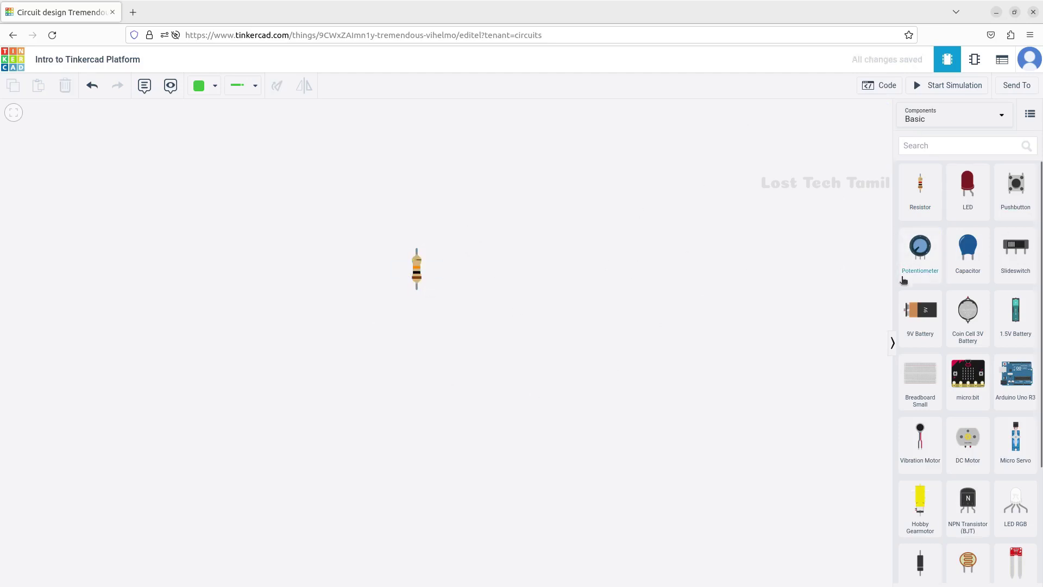
Place a potentiometer on the canvas just to the right of the resistor.
left_click_drag(914, 250, 485, 259)
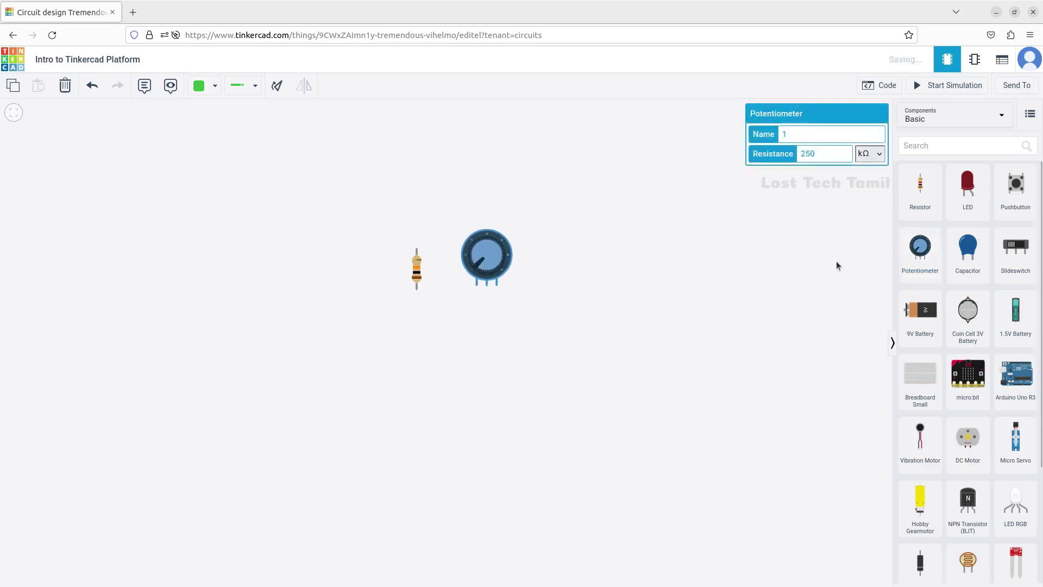
Place a 9V battery on the canvas, rotate it 90° so its terminals point up, and move it to the left of the resistor.
left_click_drag(924, 322, 370, 377)
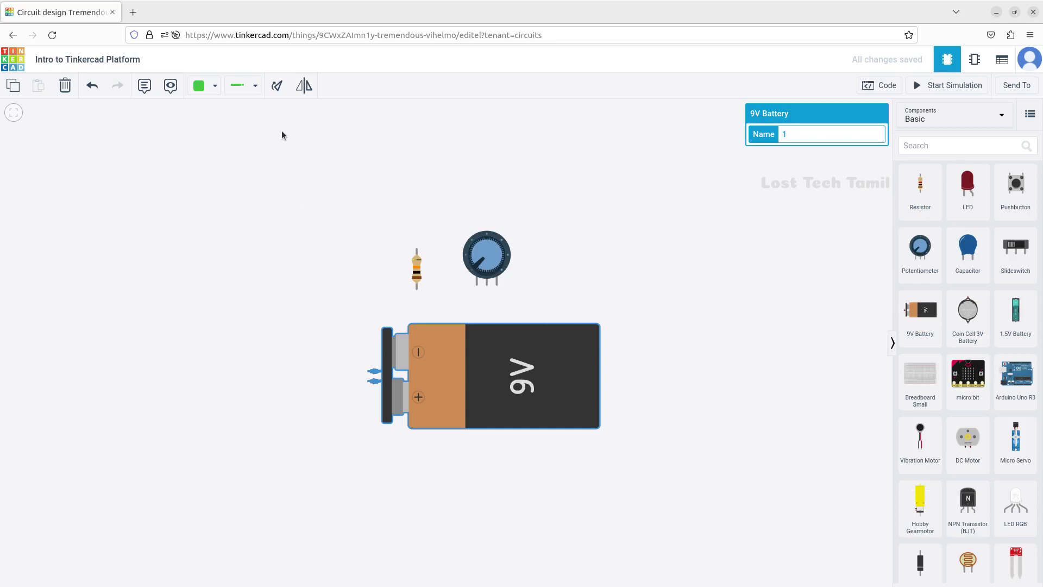
left_click(274, 88)
left_click(274, 88)
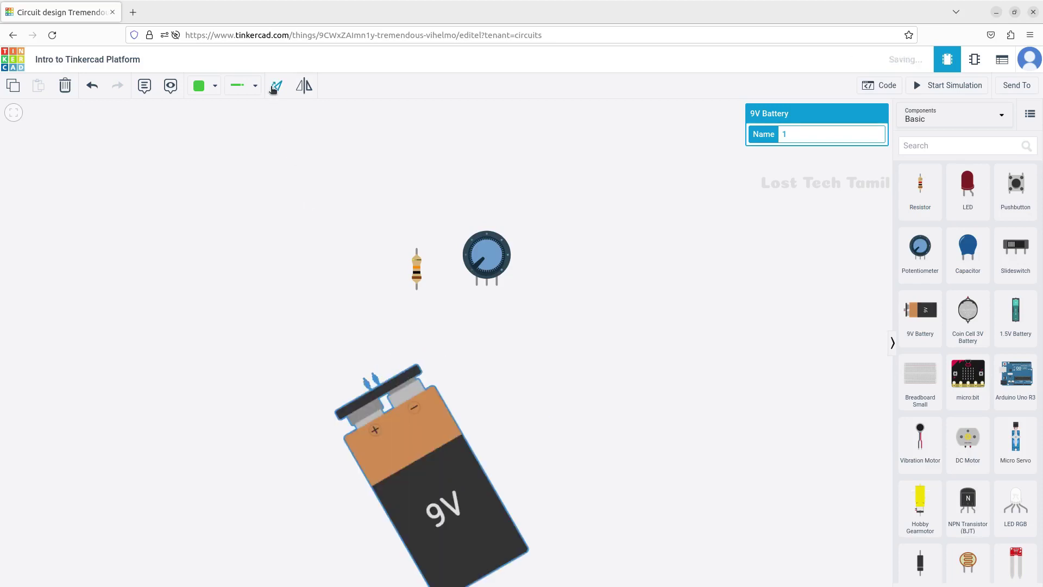
left_click(274, 88)
left_click_drag(319, 394, 258, 238)
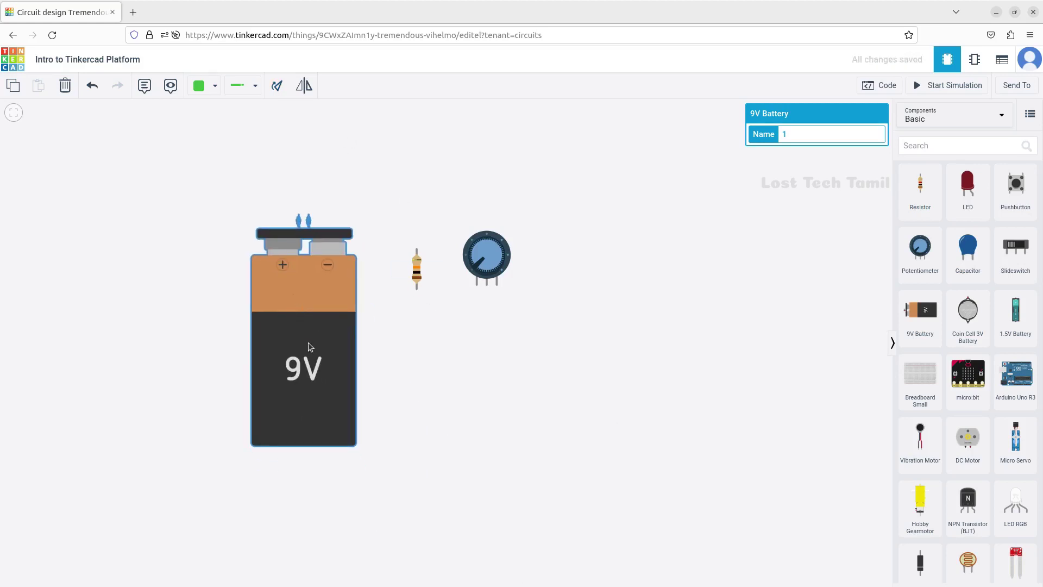
Flip the battery back and forth, ending with its negative terminal on the left, and reposition it slightly below and left of the resistor.
left_click_drag(285, 345, 177, 329)
left_click(304, 86)
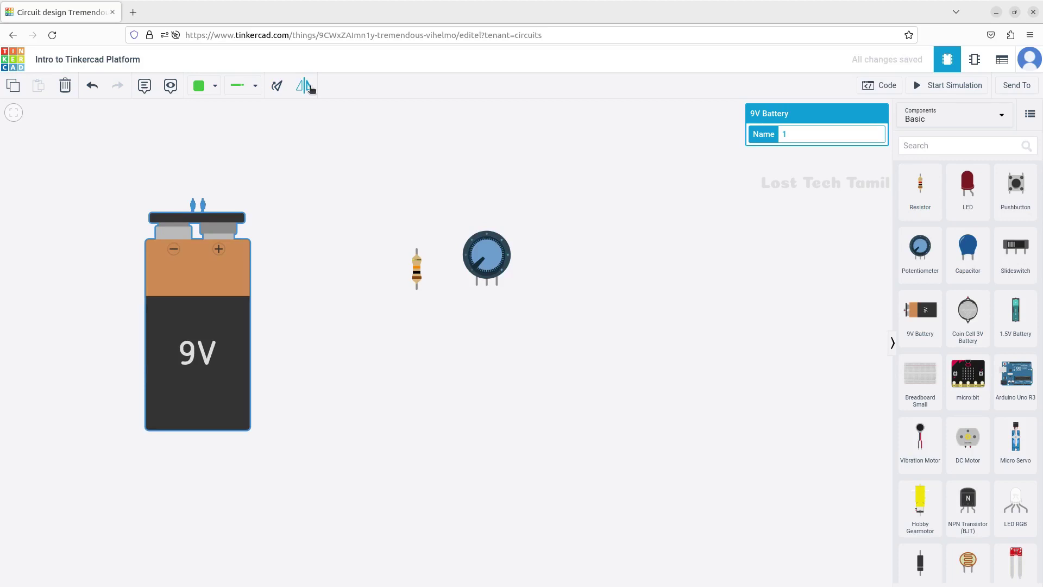
left_click(311, 87)
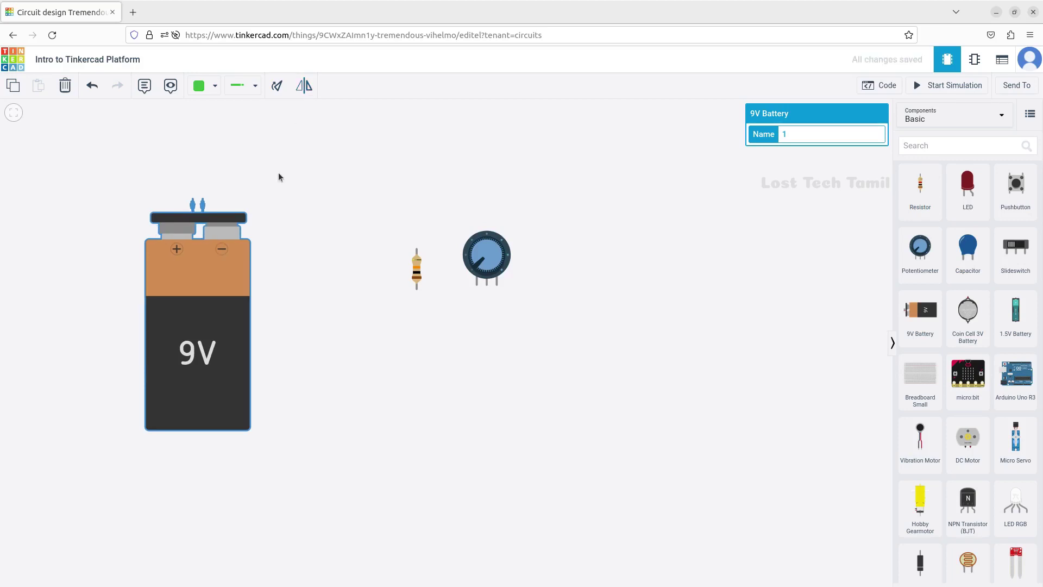
left_click_drag(191, 280, 251, 292)
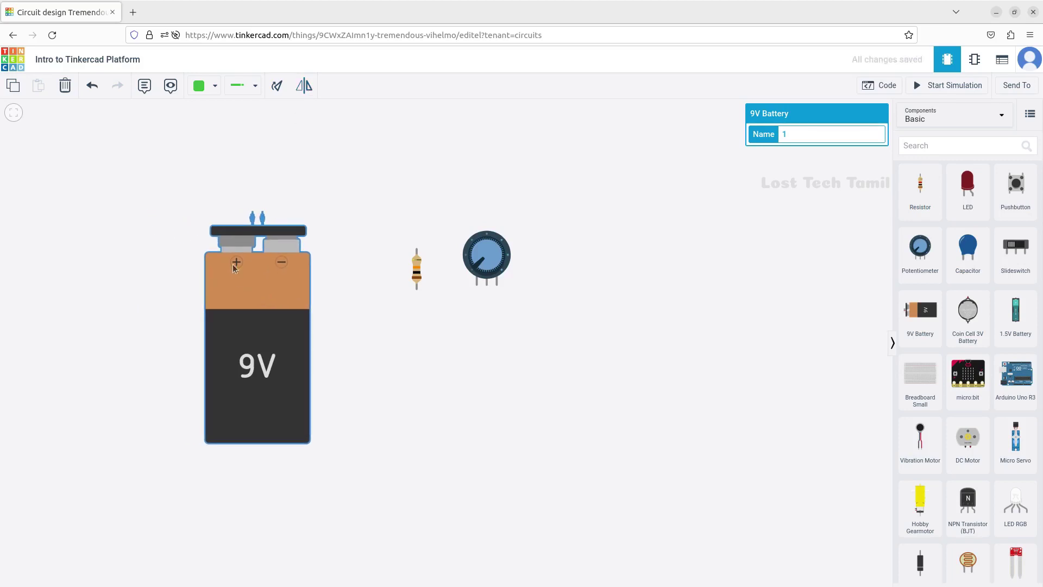
left_click(304, 86)
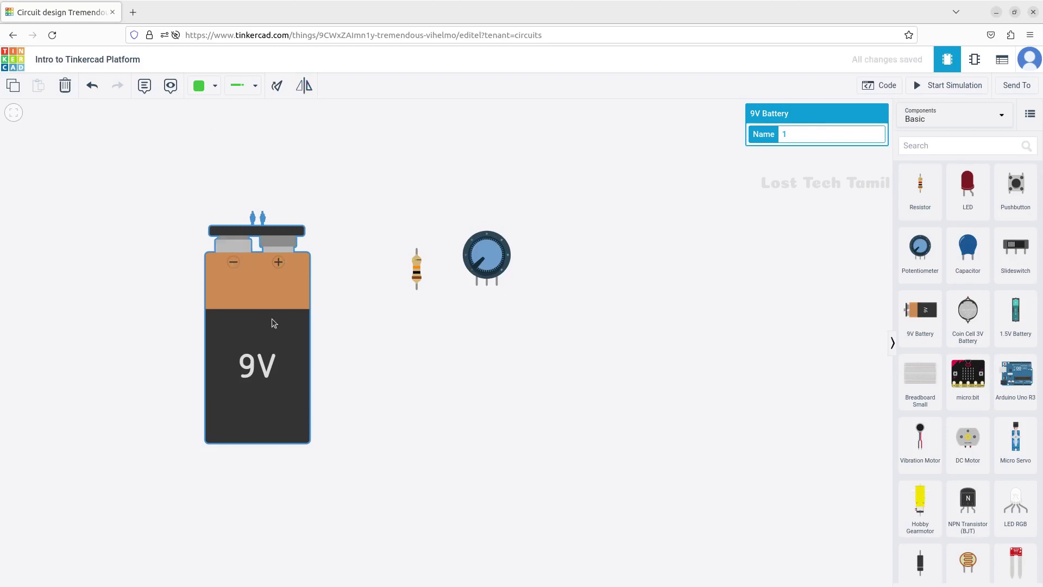
left_click_drag(272, 321, 293, 324)
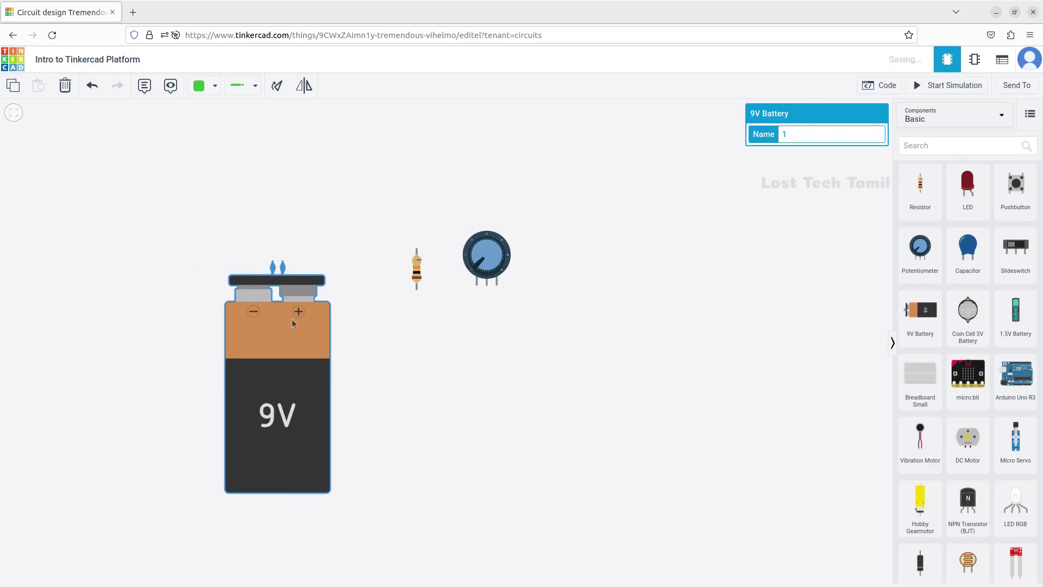
Wire the battery's negative terminal to the resistor's upper lead, routing the wire up and over with two bends.
left_click(273, 263)
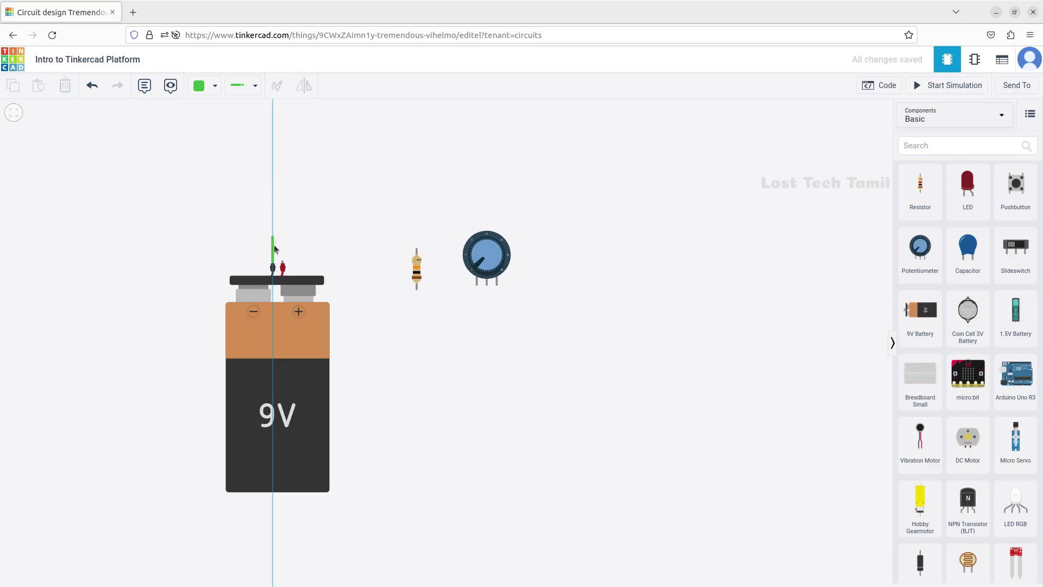
left_click(268, 188)
left_click(421, 191)
left_click(417, 249)
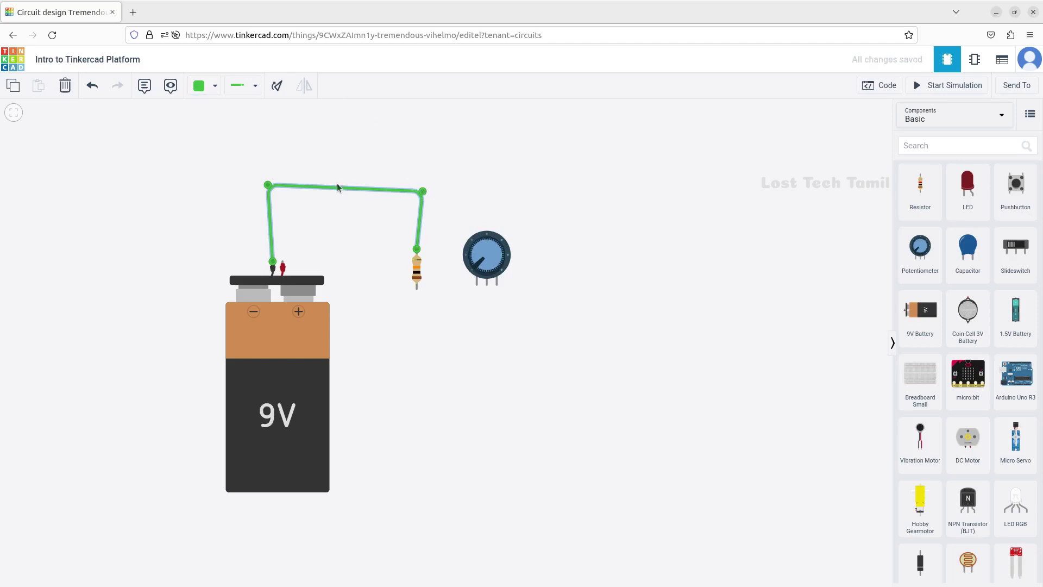
Colour the wire between the battery and resistor red, and demonstrate undoing and redoing the colour change.
left_click(213, 87)
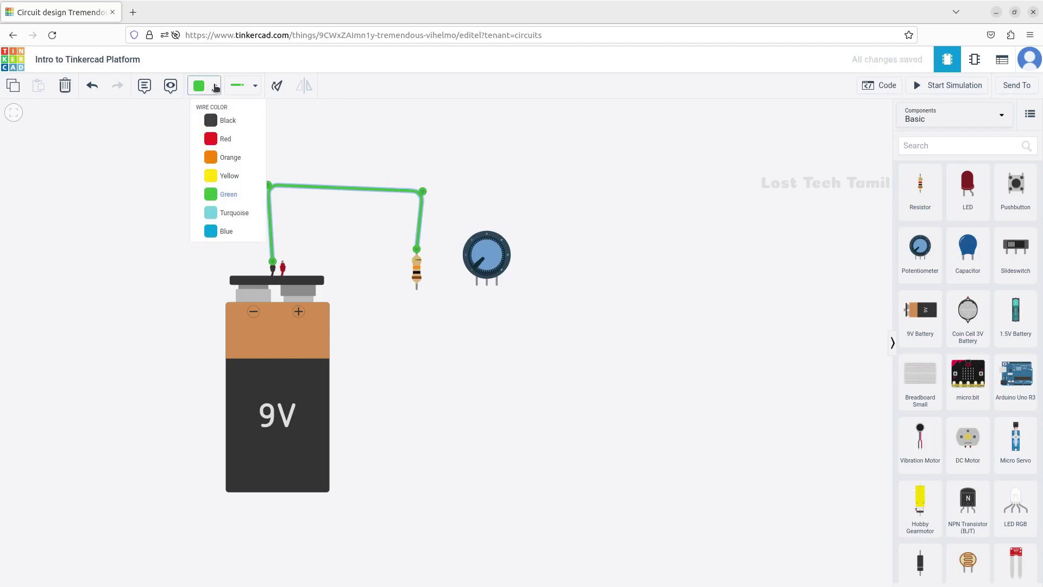
left_click(231, 142)
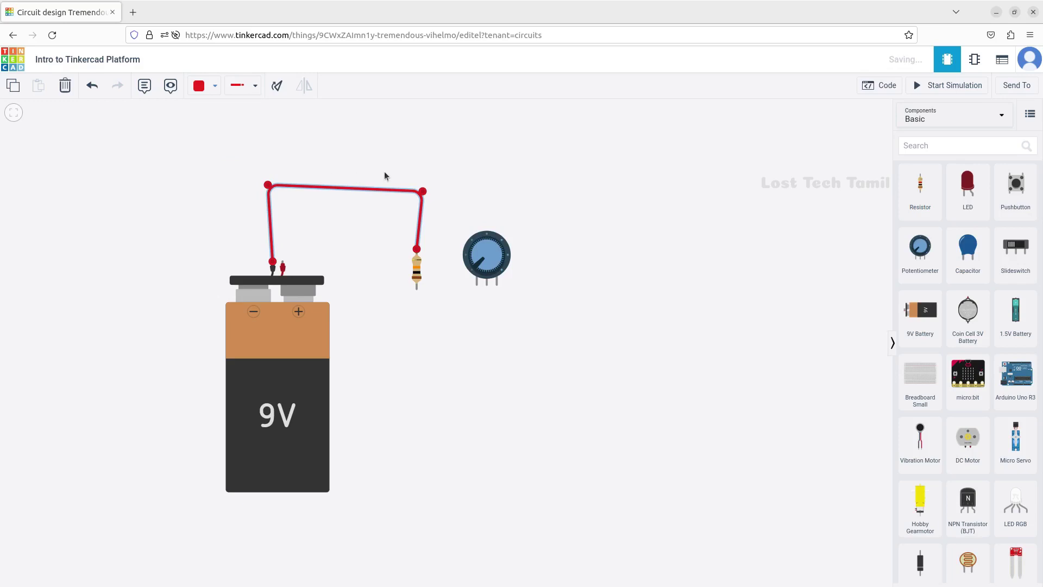
left_click(194, 253)
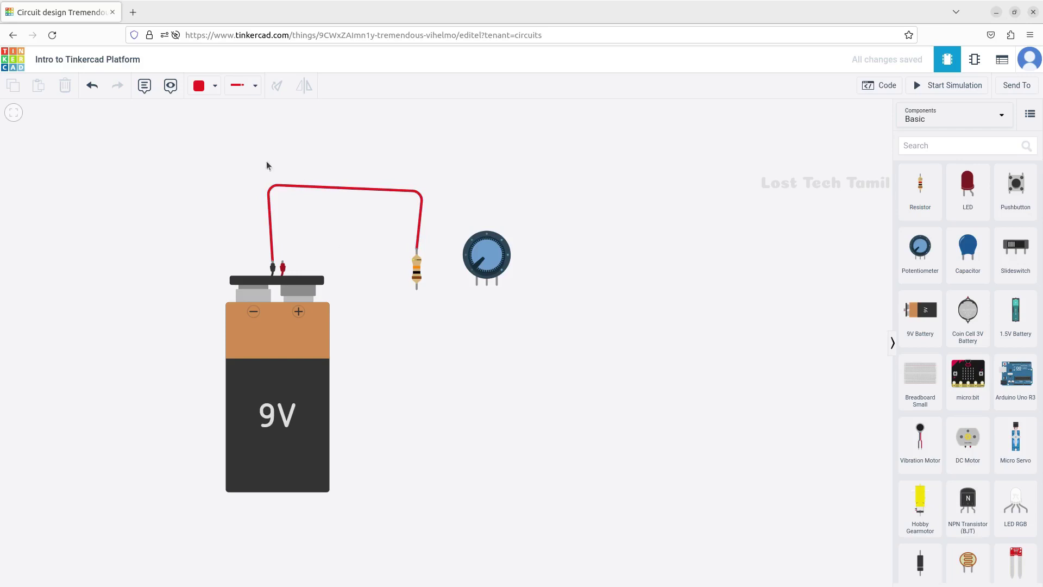
left_click(93, 87)
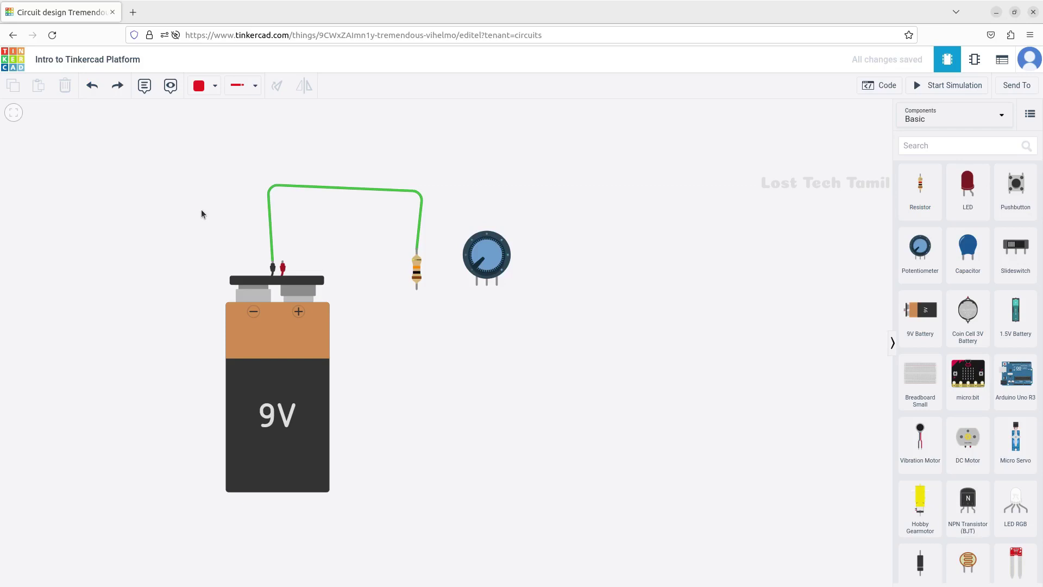
left_click(119, 87)
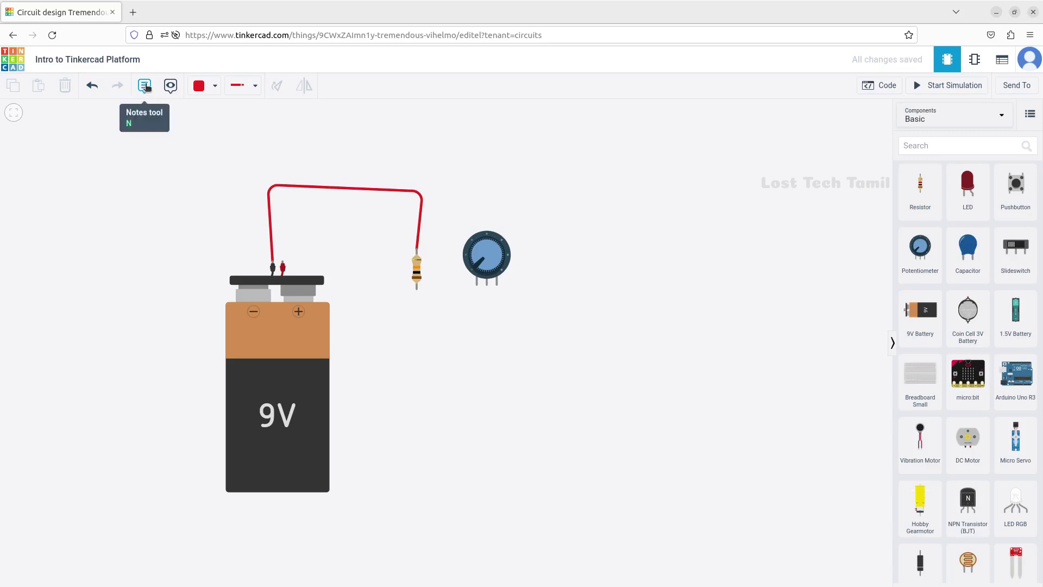
Add a note reading "This is negative" to the wire, near its bend above the battery.
left_click(145, 86)
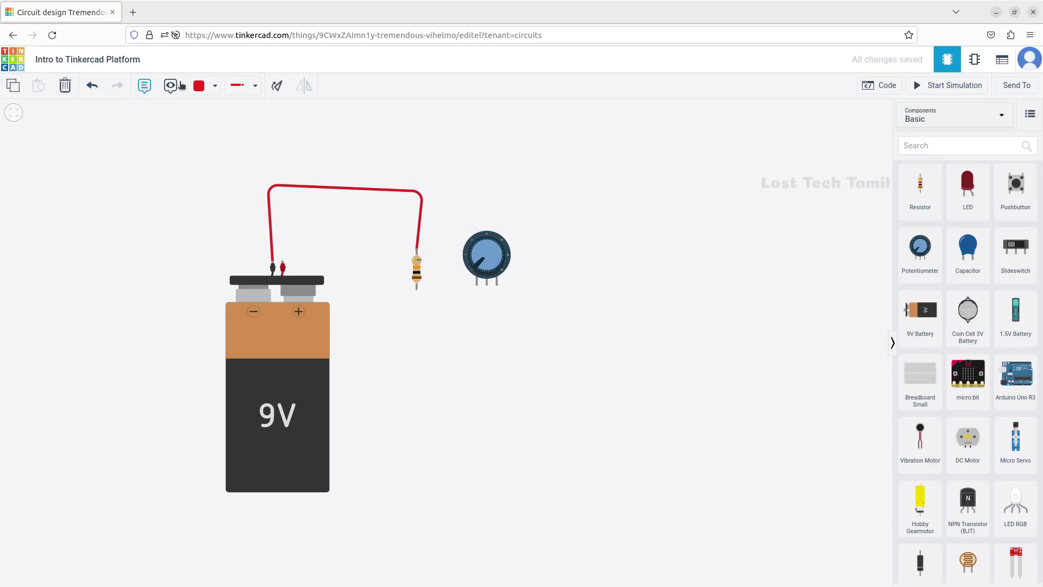
left_click(281, 183)
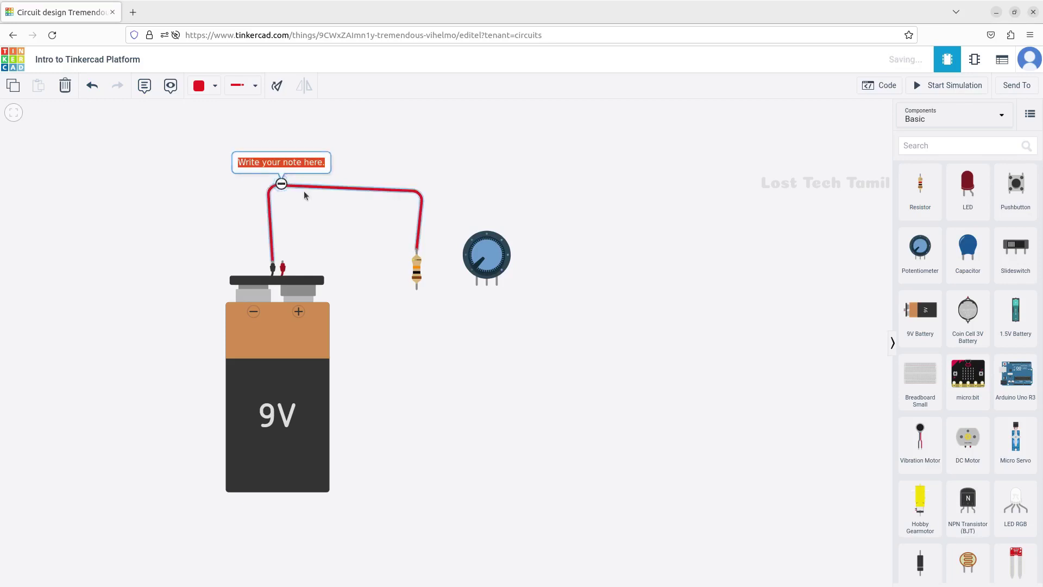
key("Left")
triple_click(267, 158)
key("BackSpace")
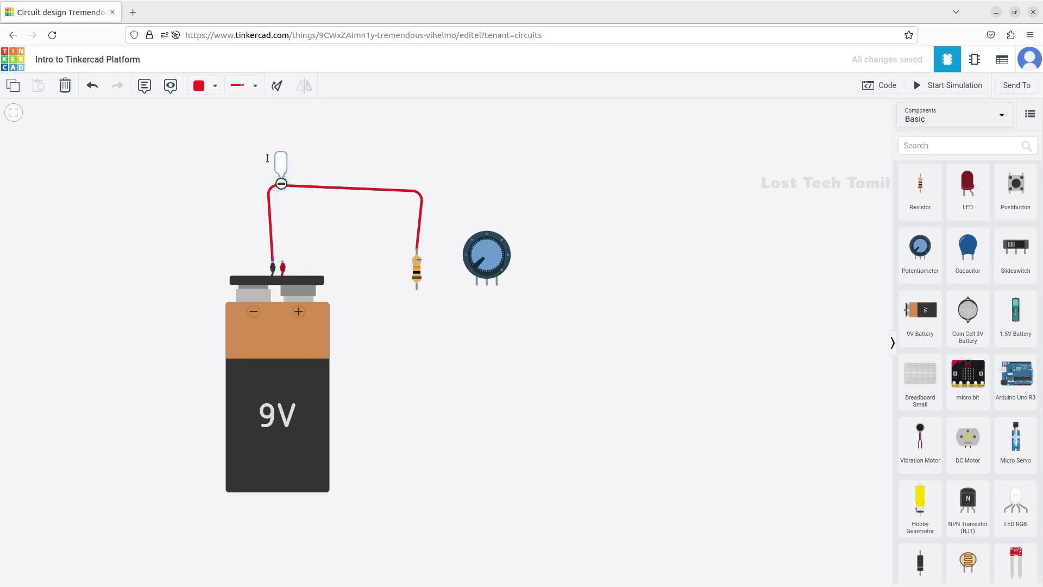
type("This i")
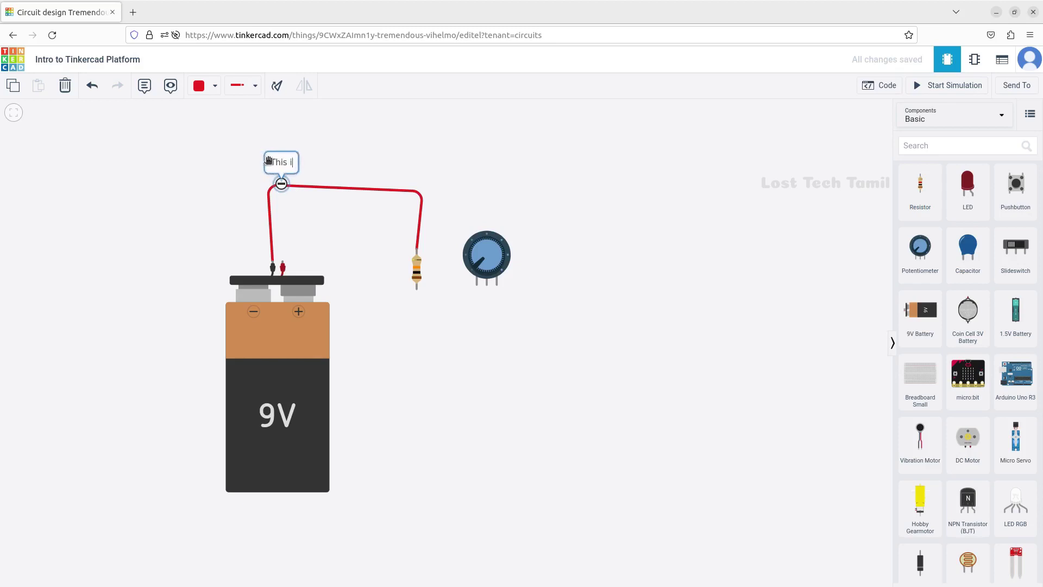
type("s negative")
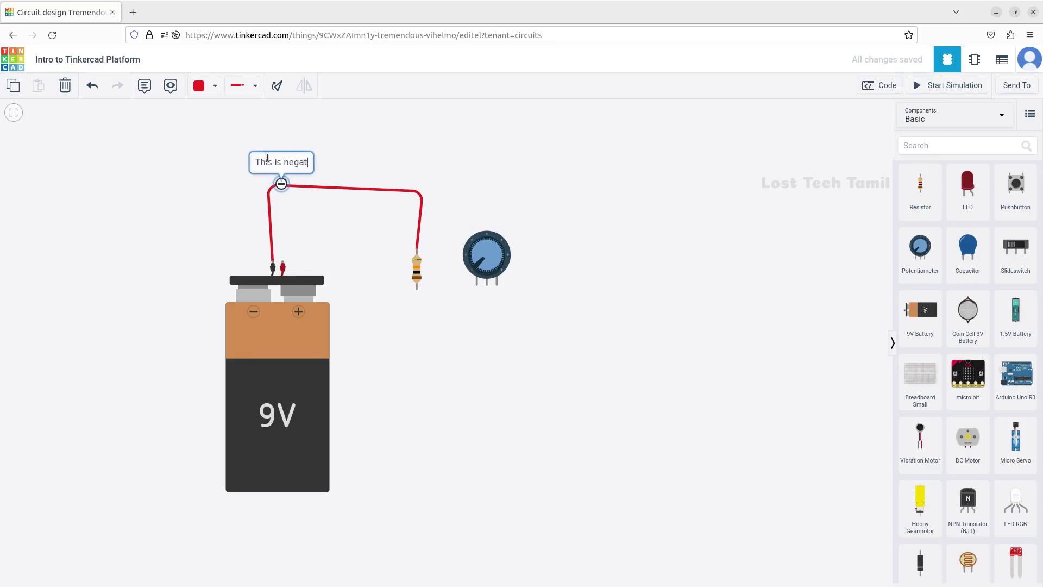
left_click(413, 172)
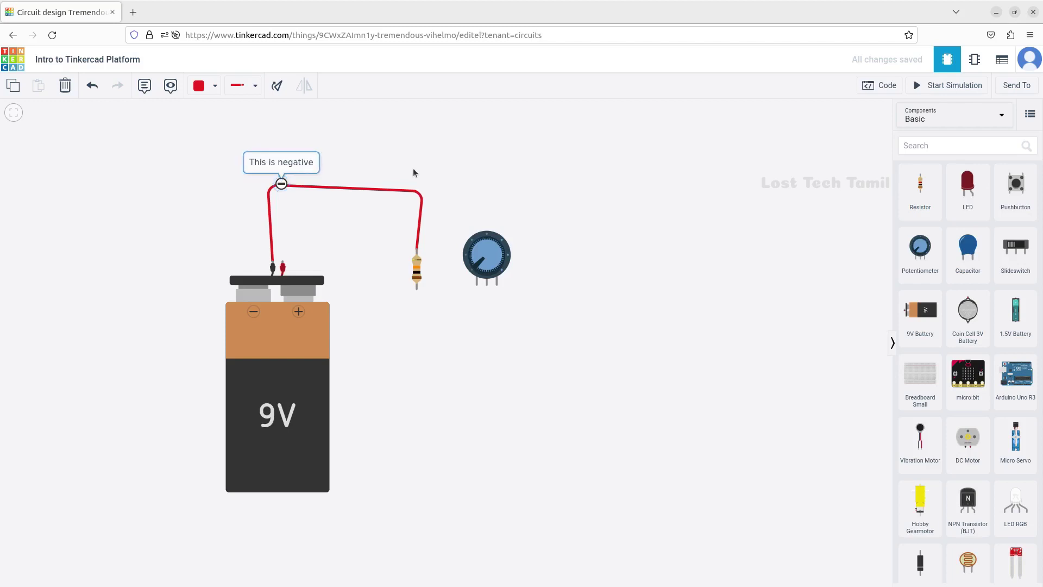
Change the colour of the wire between the battery and resistor to black.
left_click(332, 191)
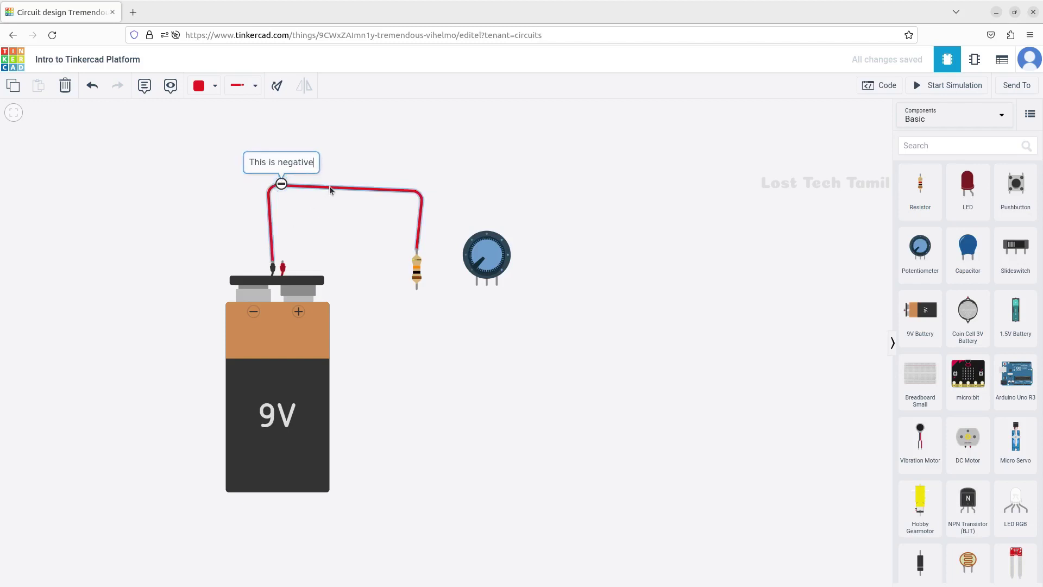
left_click(219, 92)
left_click(225, 121)
left_click(581, 204)
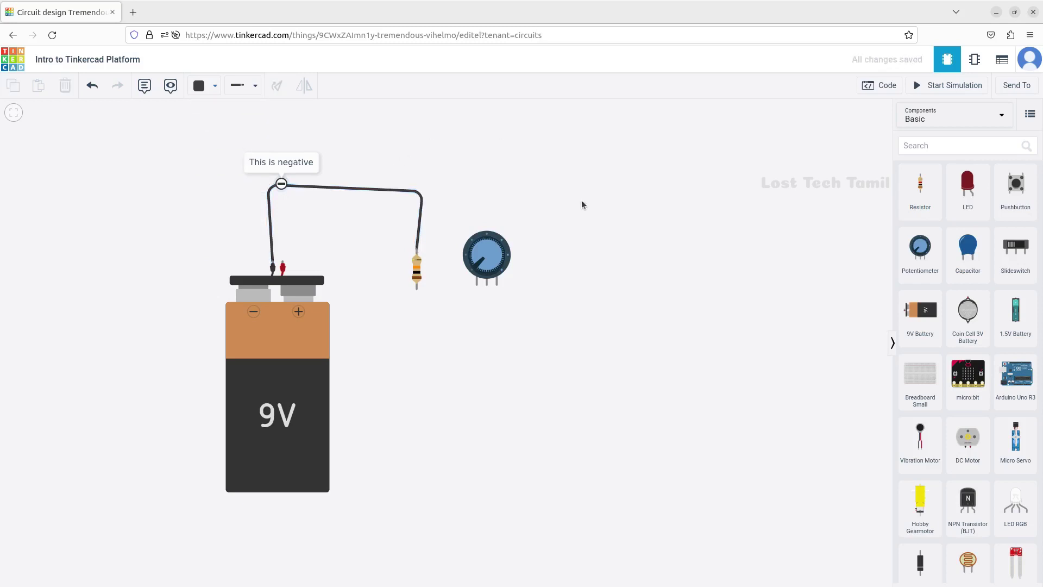
Toggle the visibility of the notes so the note on the wire is hidden.
left_click(166, 86)
left_click(166, 87)
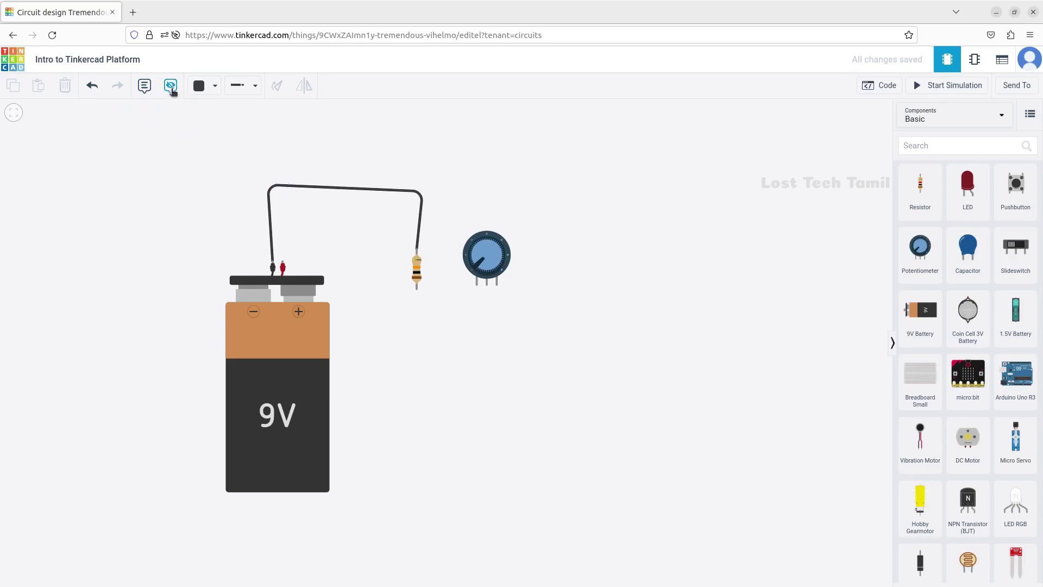